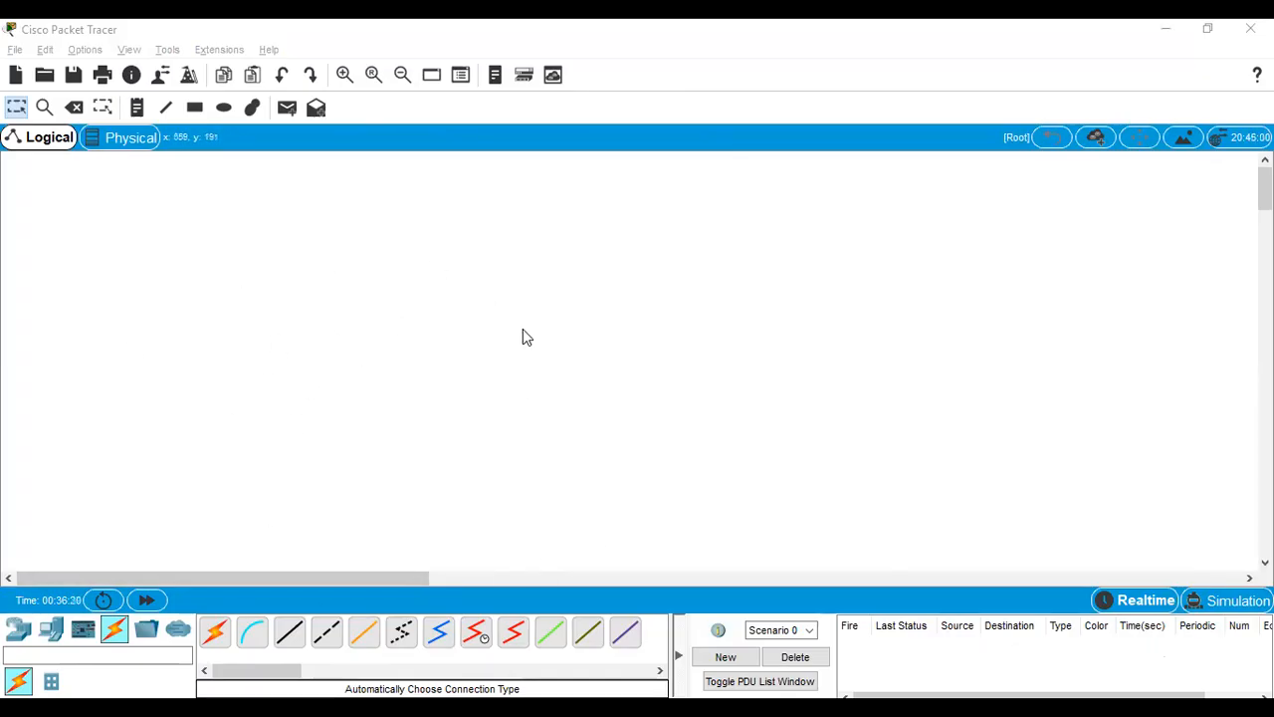
Step: Place two generic PCs side by side in the workspace with a wide gap between them
left_click(56, 635)
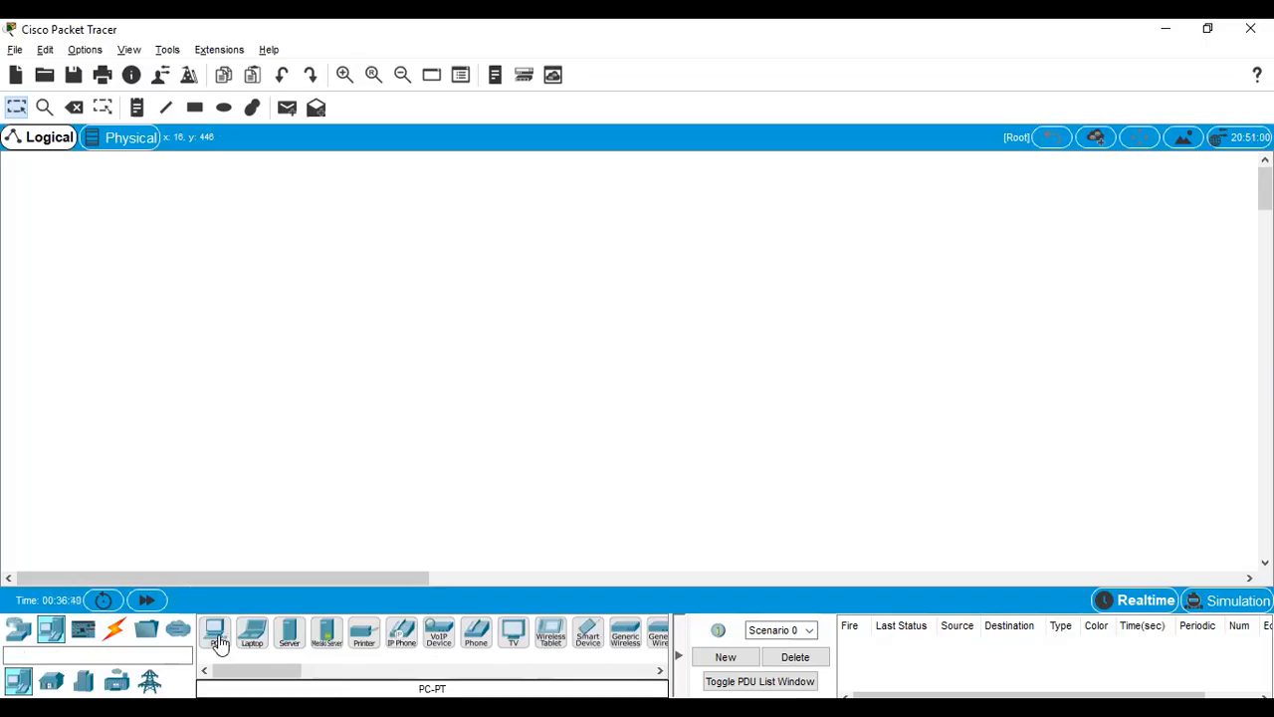
left_click_drag(216, 637, 220, 346)
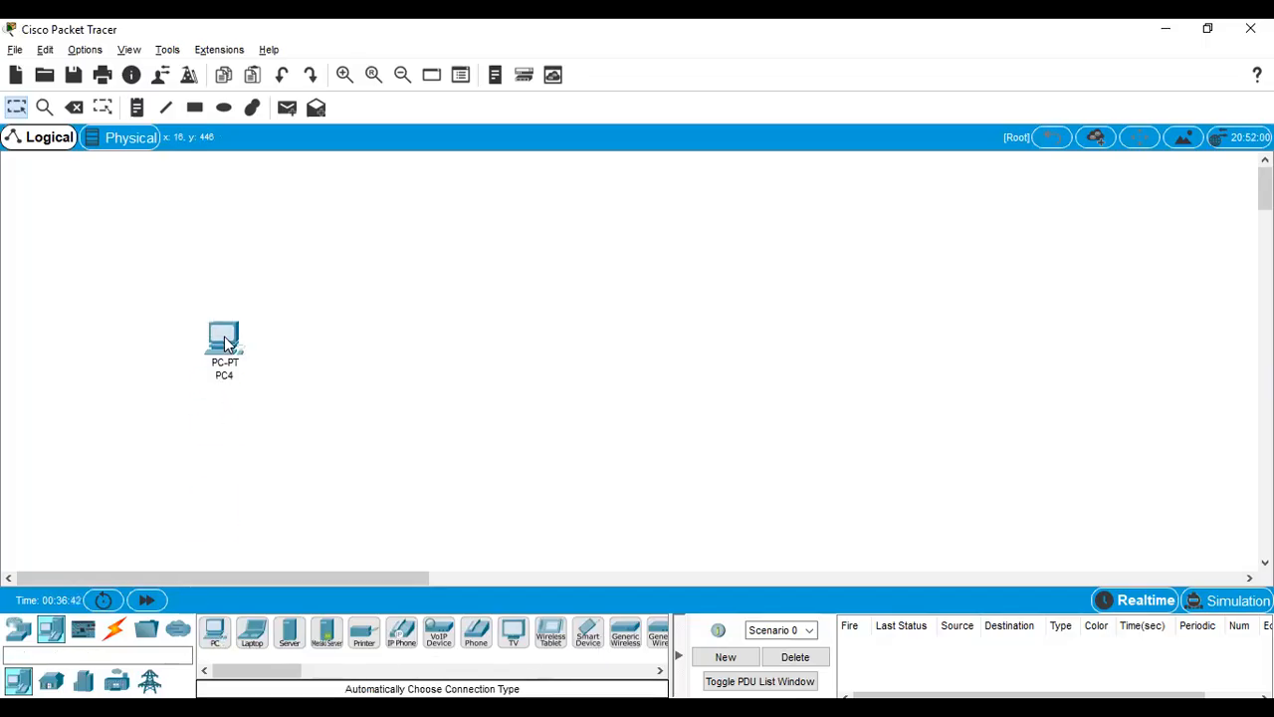
left_click_drag(211, 638, 621, 335)
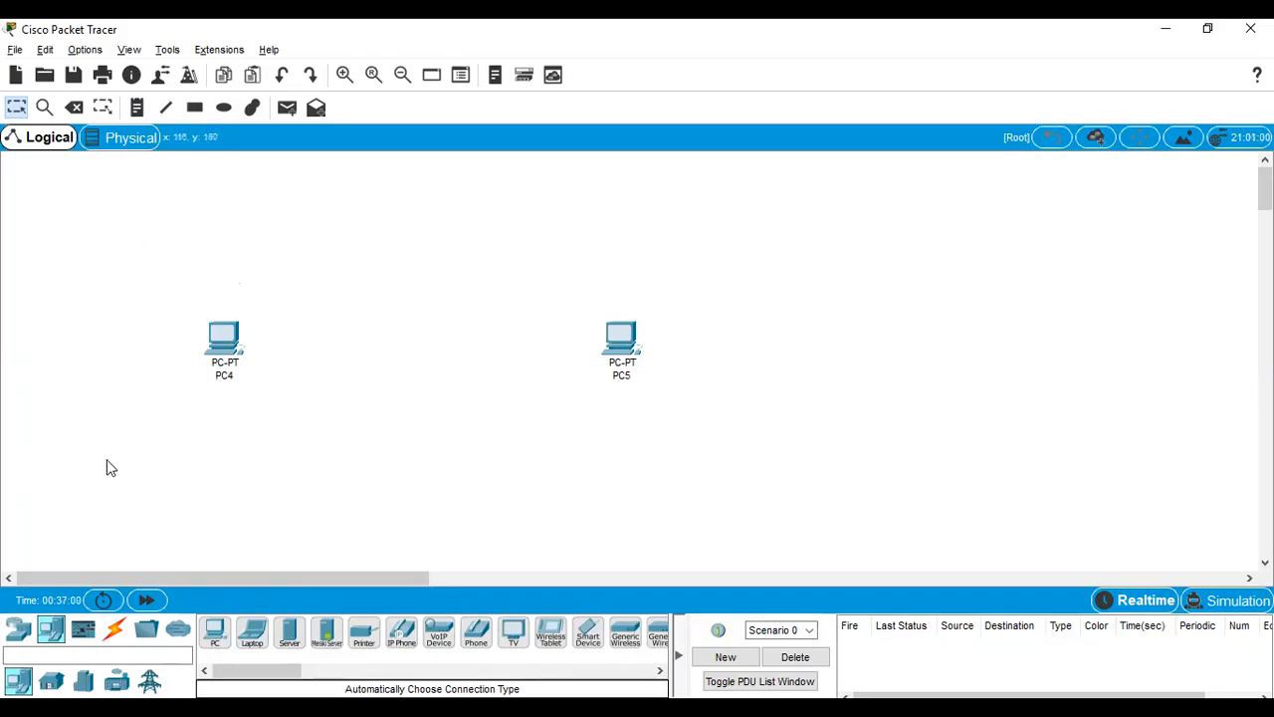
left_click(228, 376)
left_click(514, 236)
left_click_drag(627, 356, 657, 358)
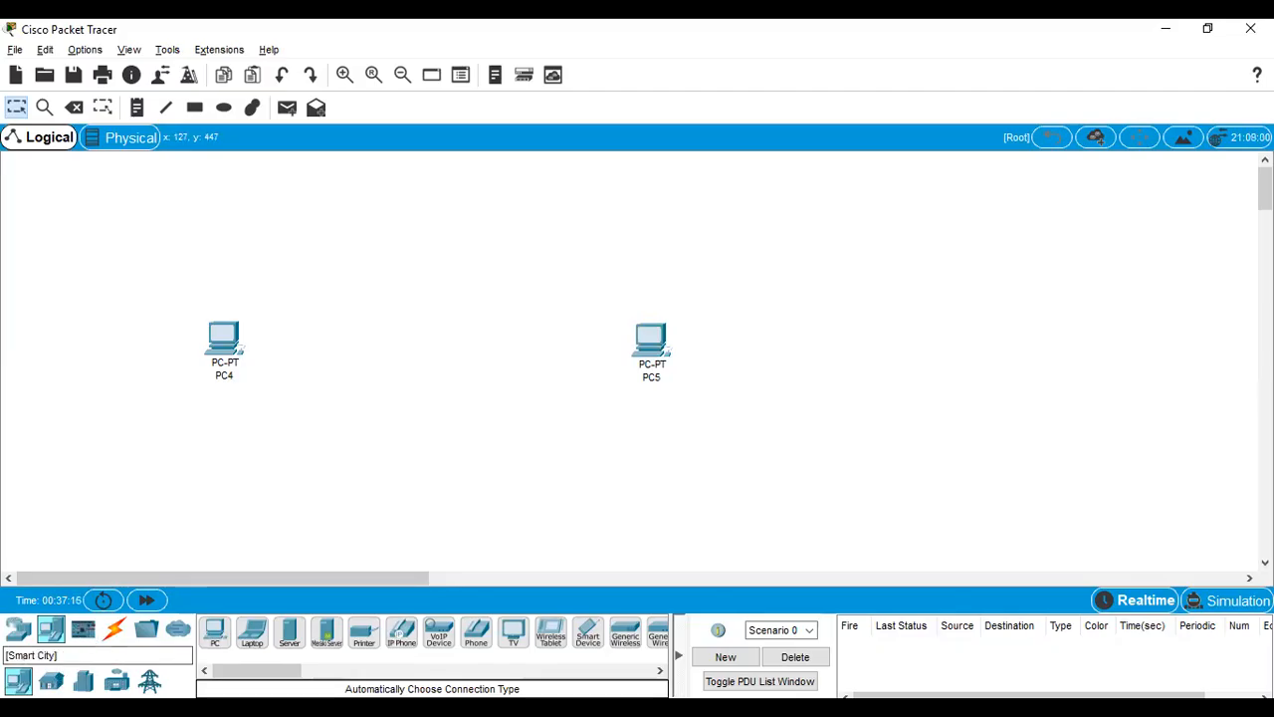
Step: Add a 2950-24 switch between the two PCs and align the devices in a row
left_click(18, 629)
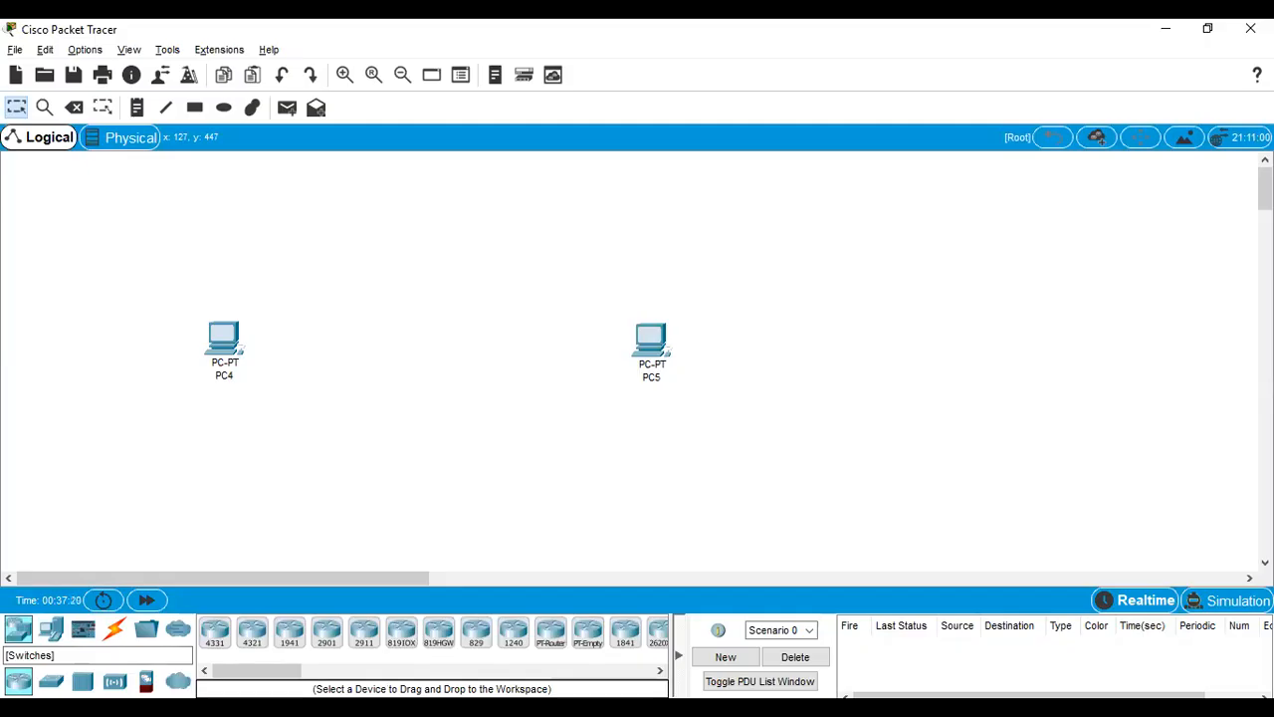
left_click(51, 681)
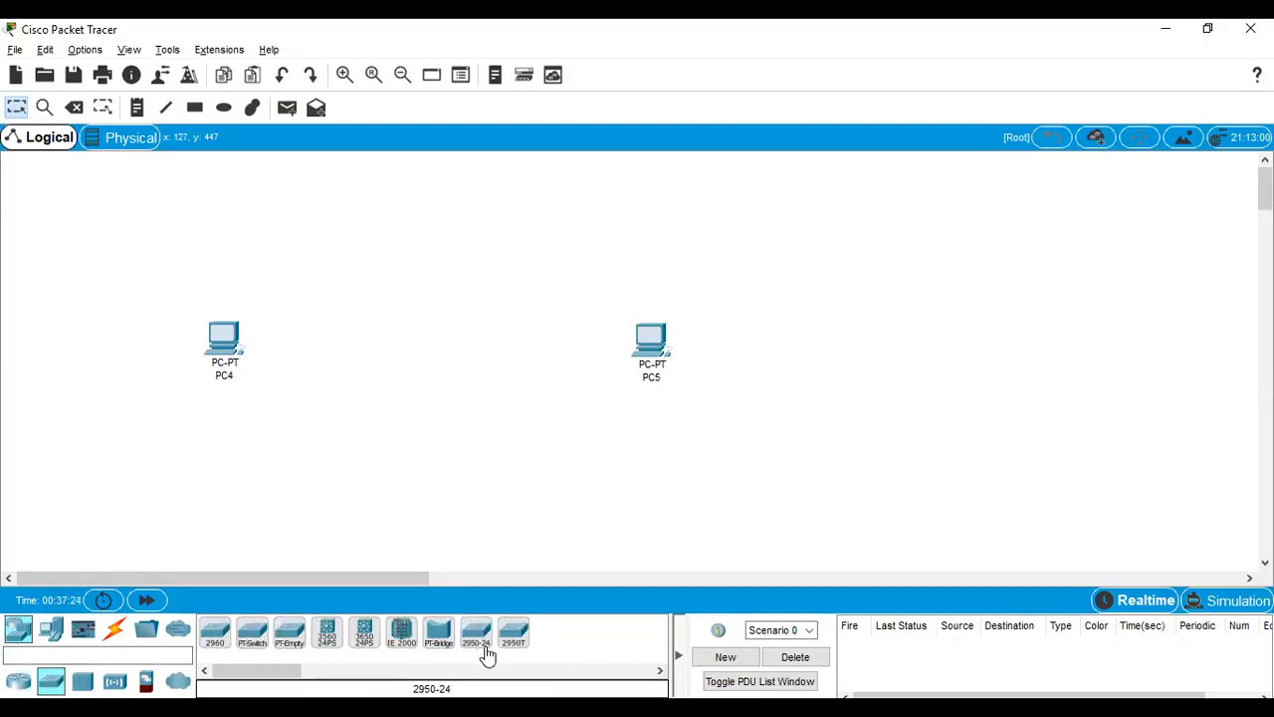
left_click_drag(484, 659, 434, 355)
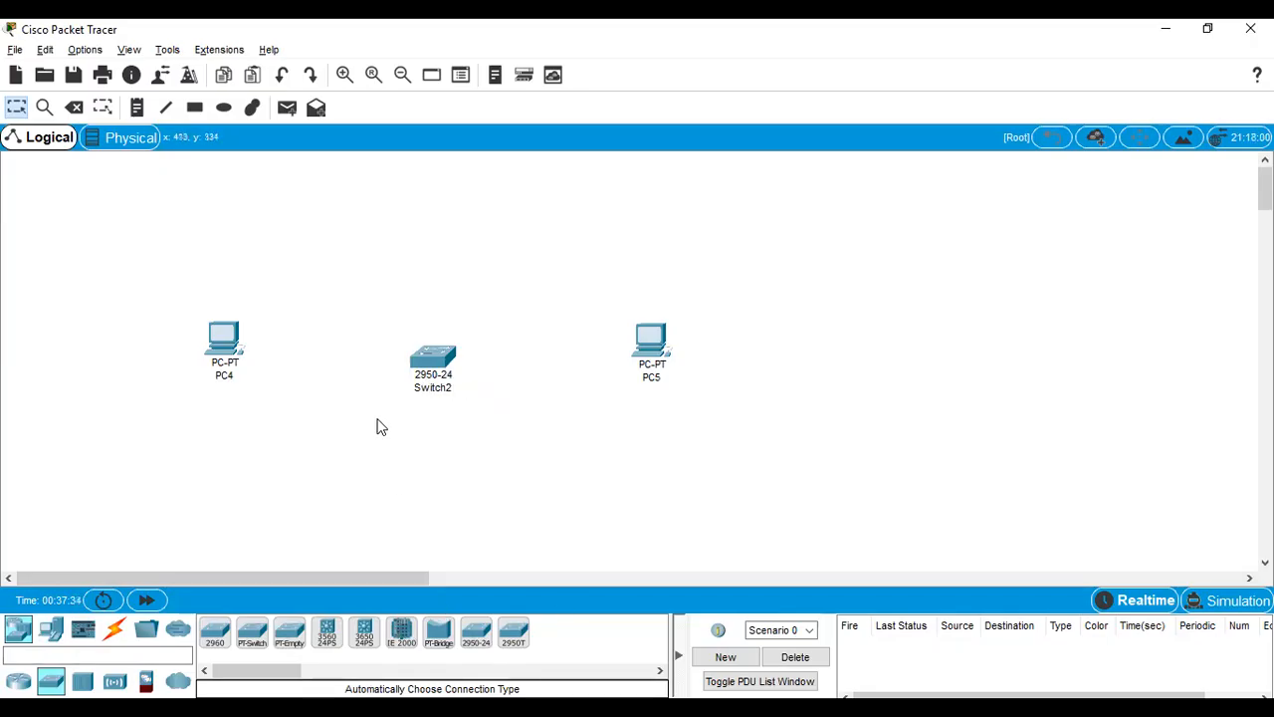
left_click_drag(431, 371, 427, 345)
left_click_drag(641, 350, 634, 348)
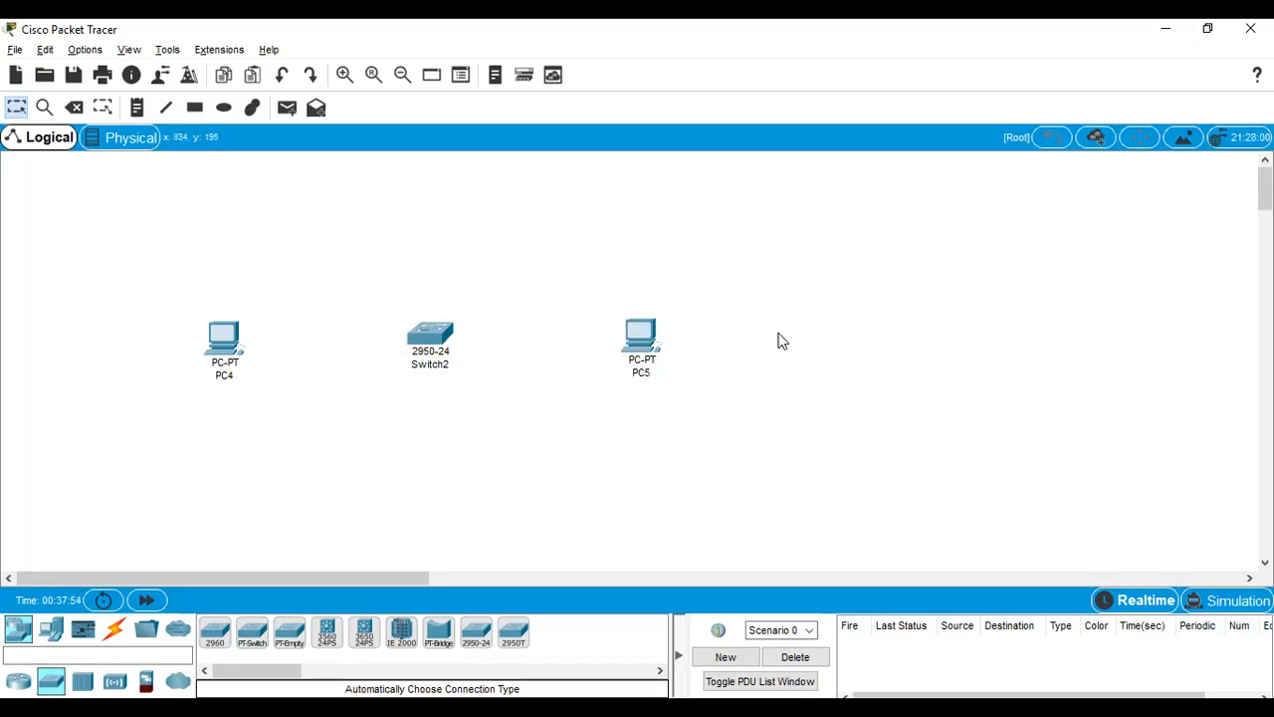
Step: Connect both PCs to the switch using the automatically chosen connection type
left_click(115, 632)
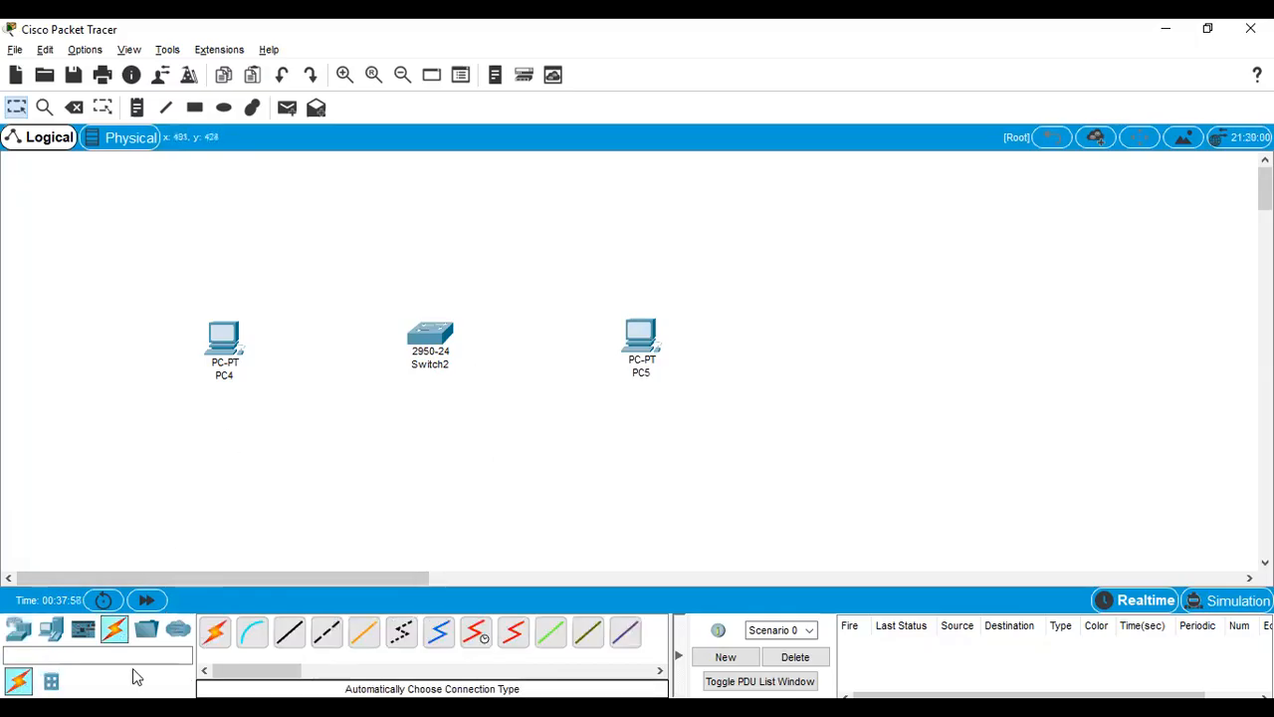
left_click(213, 649)
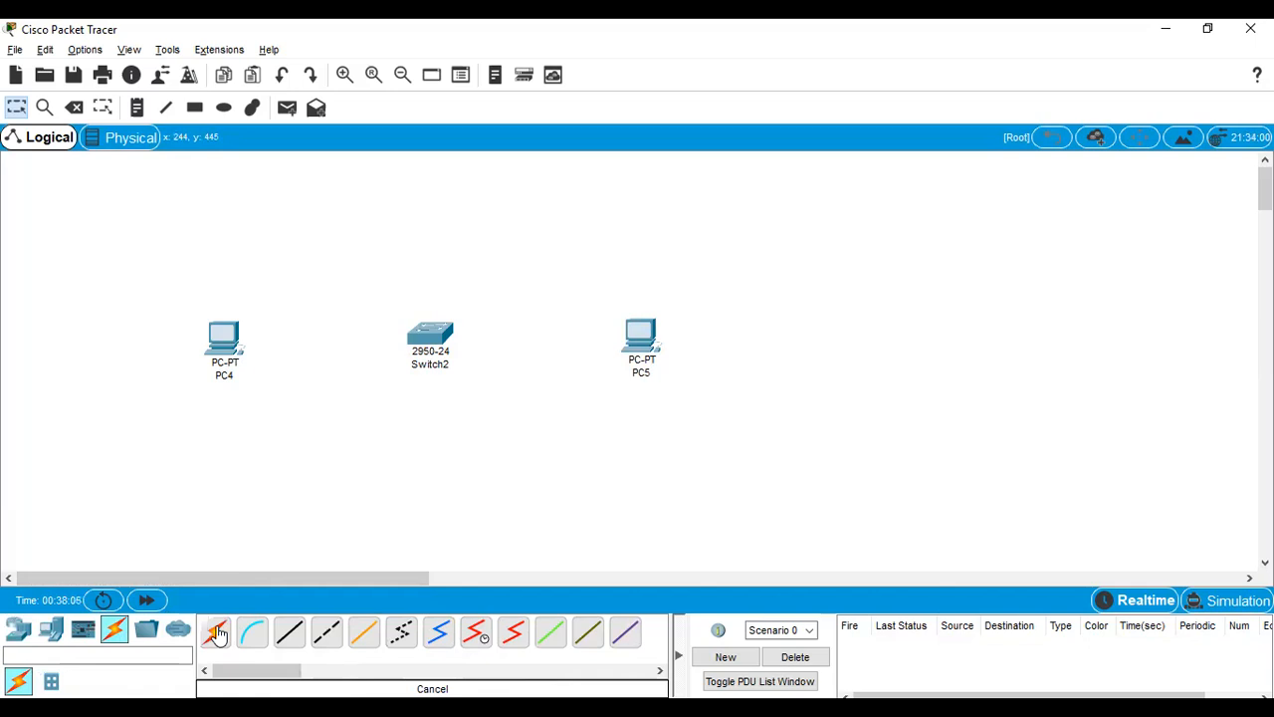
left_click(228, 337)
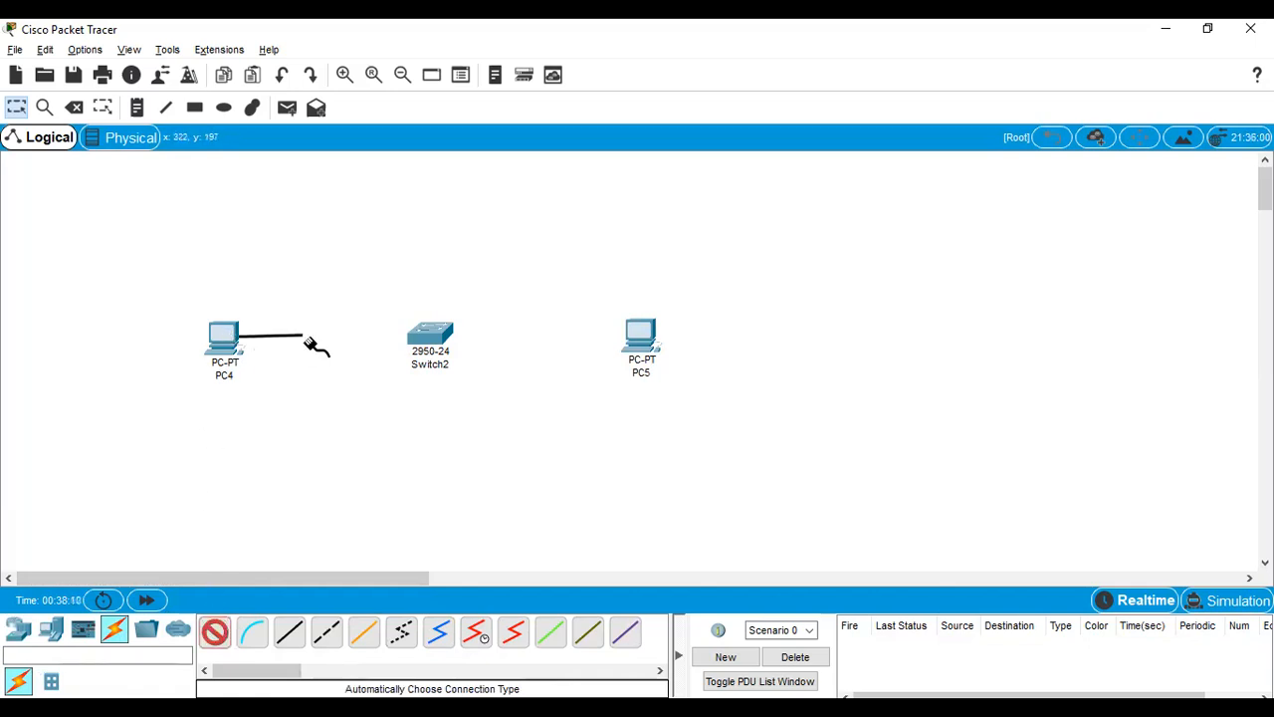
left_click(435, 340)
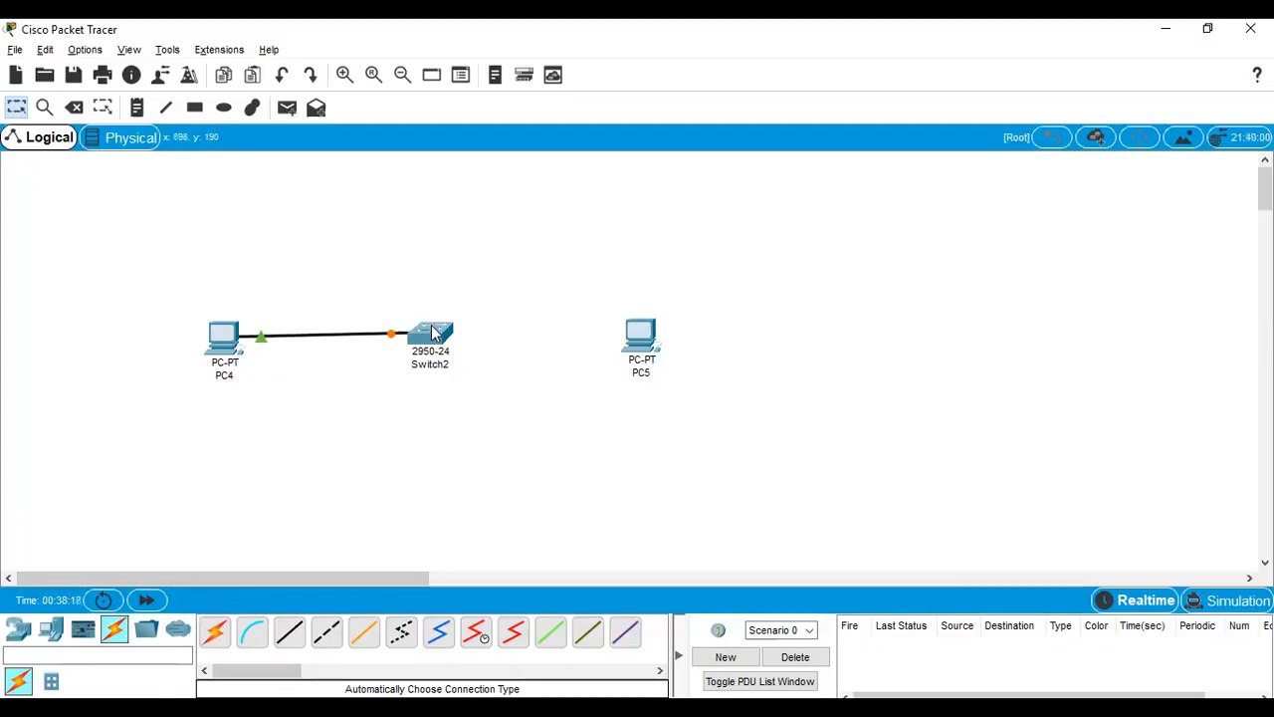
left_click(214, 631)
left_click(645, 341)
left_click(442, 335)
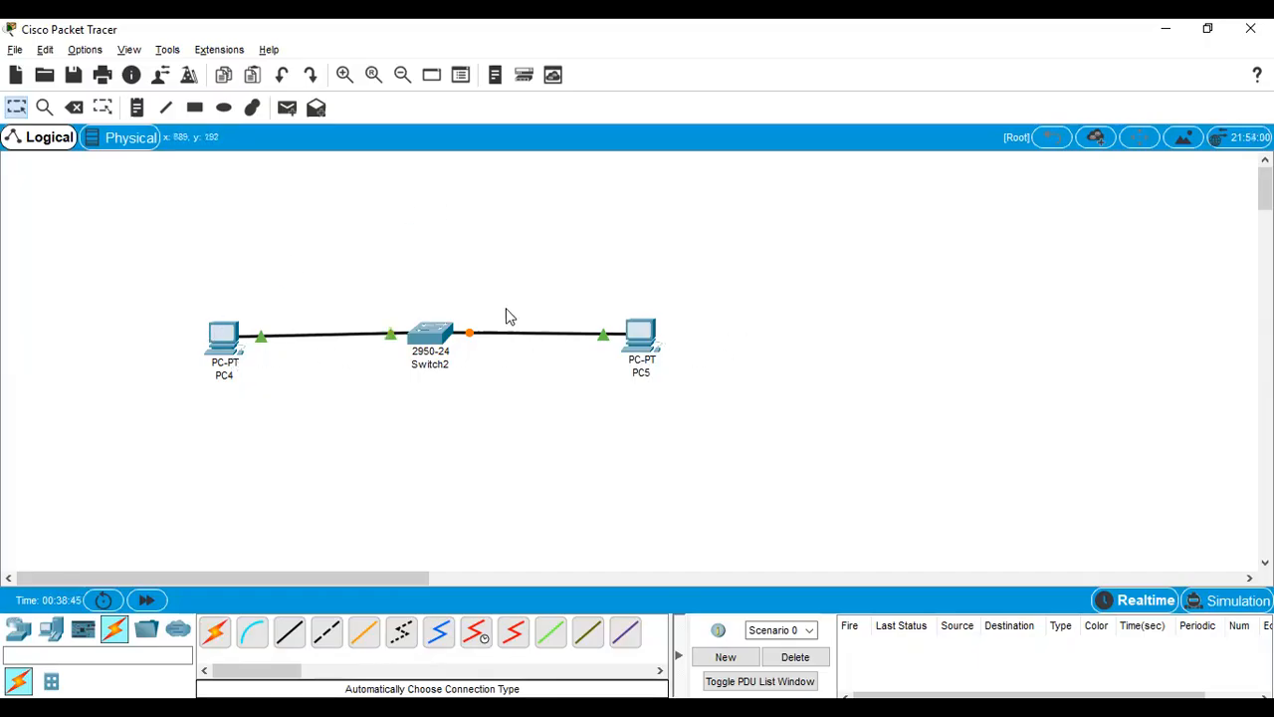
Step: Rename the left PC to PCA and the right PC to PCB, and nudge PCA into line with the switch
left_click(235, 377)
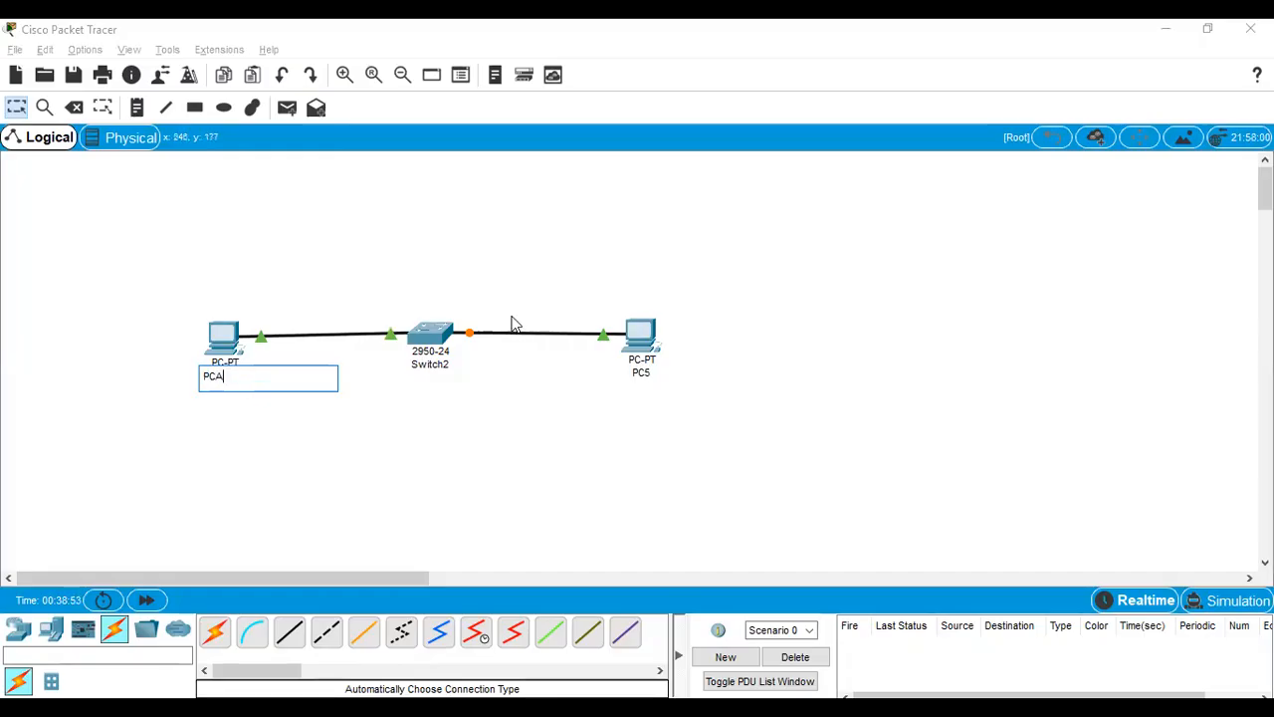
left_click(646, 380)
left_click(642, 384)
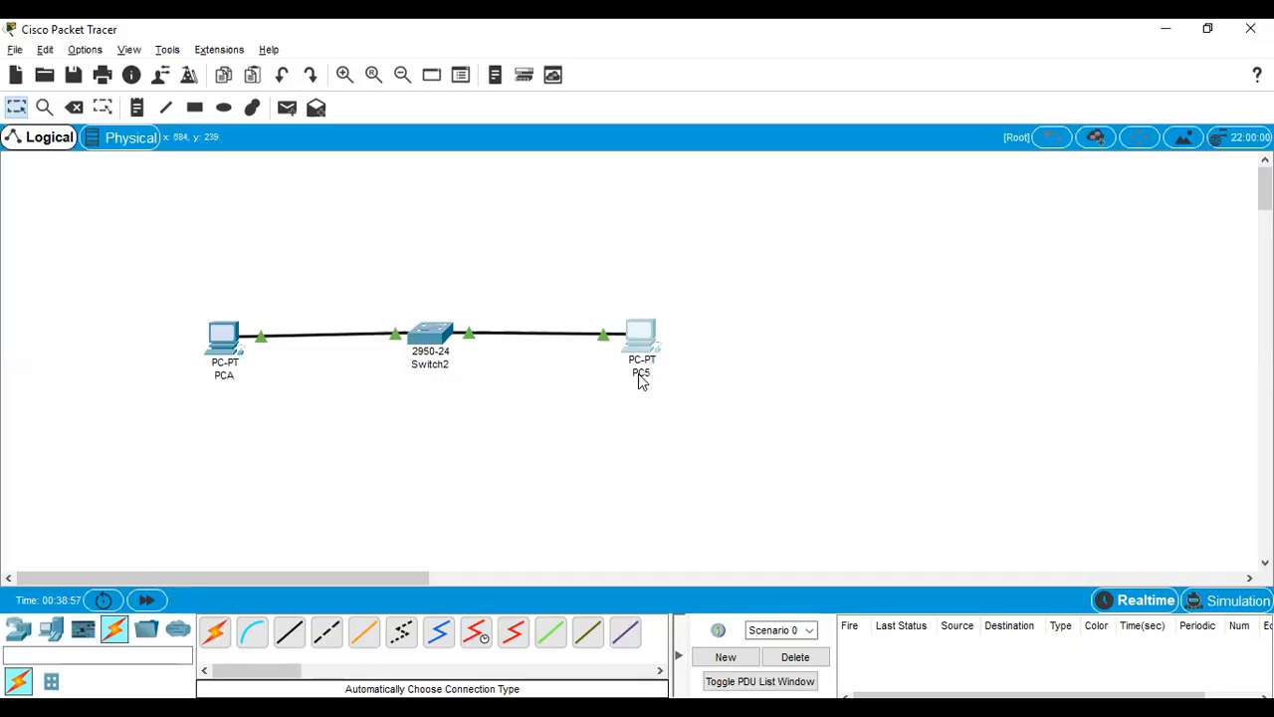
left_click(644, 377)
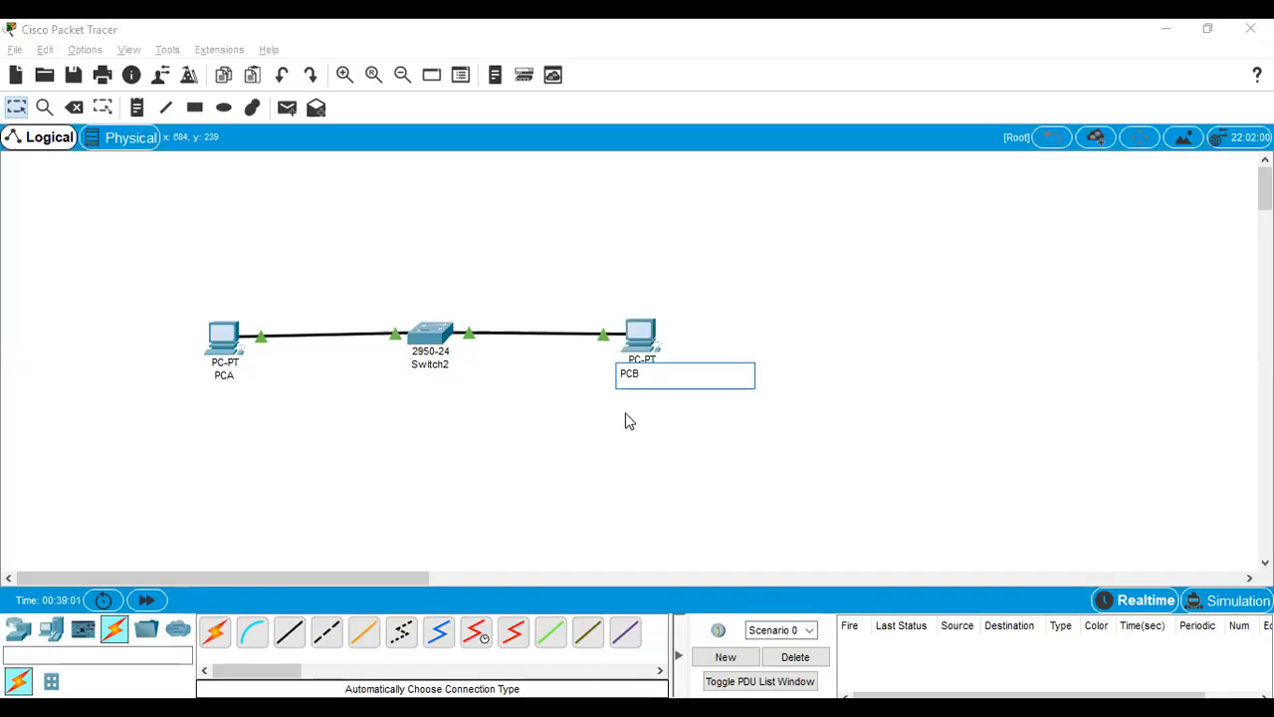
left_click(536, 489)
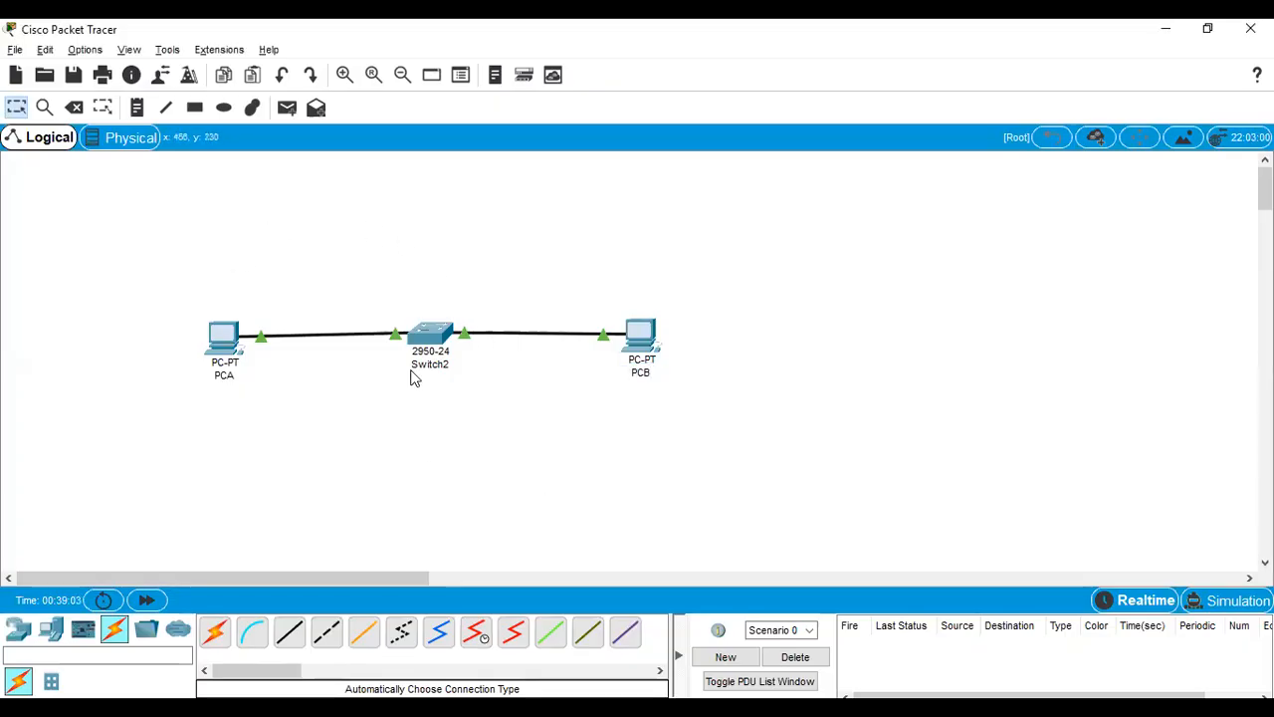
mouse_move(213, 339)
left_mouse_down()
mouse_move(210, 327)
mouse_move(211, 338)
left_mouse_up()
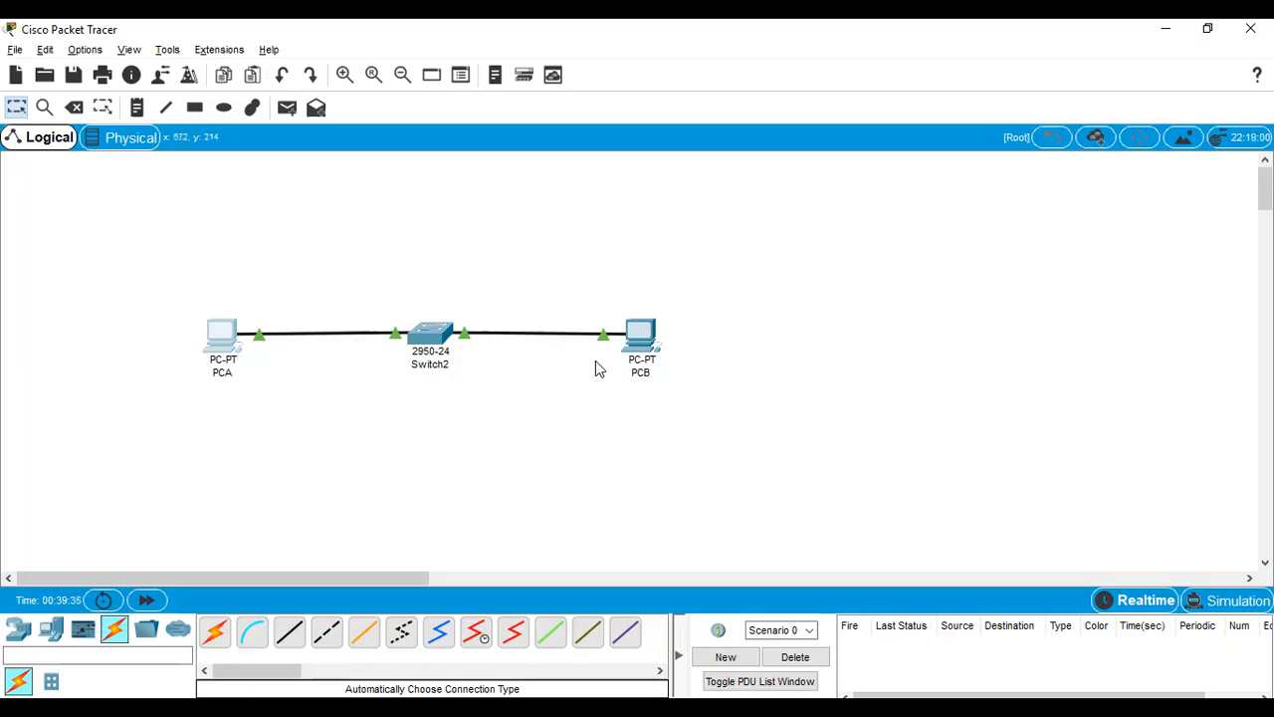
Step: Try to send a simple PDU from PCA to PCB, dismiss the message and return to the selection tool
left_click(288, 113)
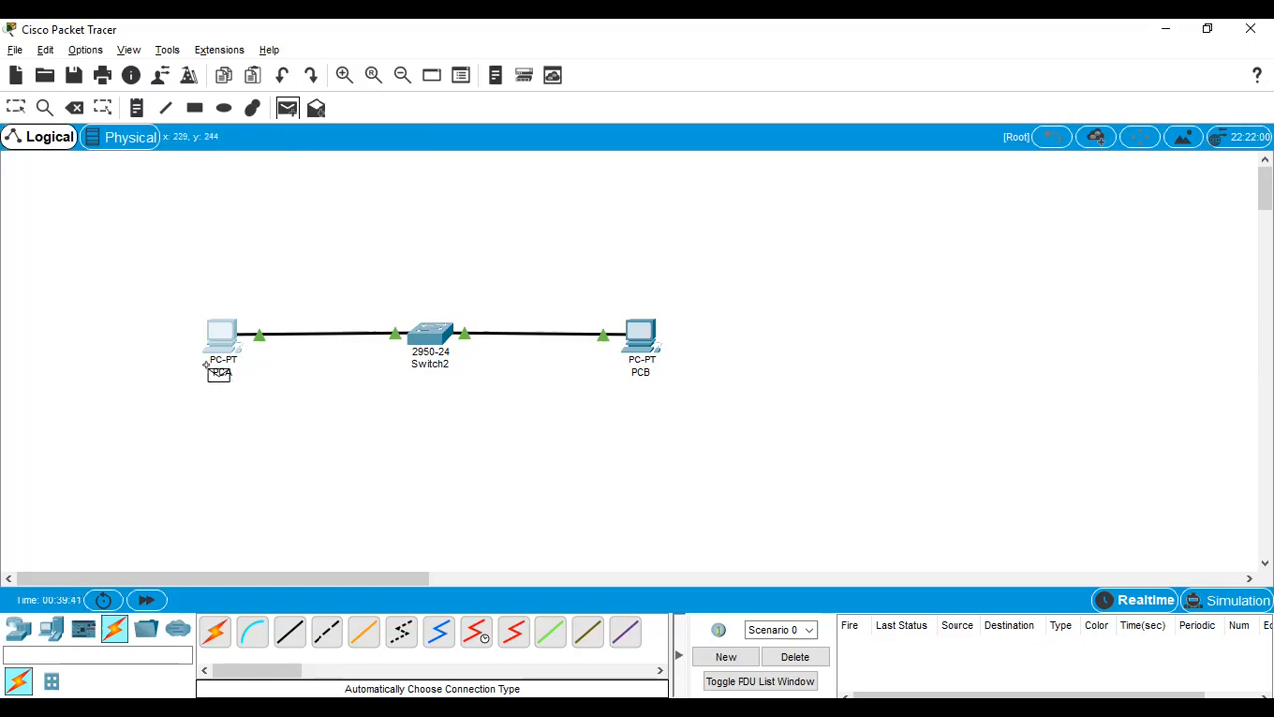
left_click(209, 329)
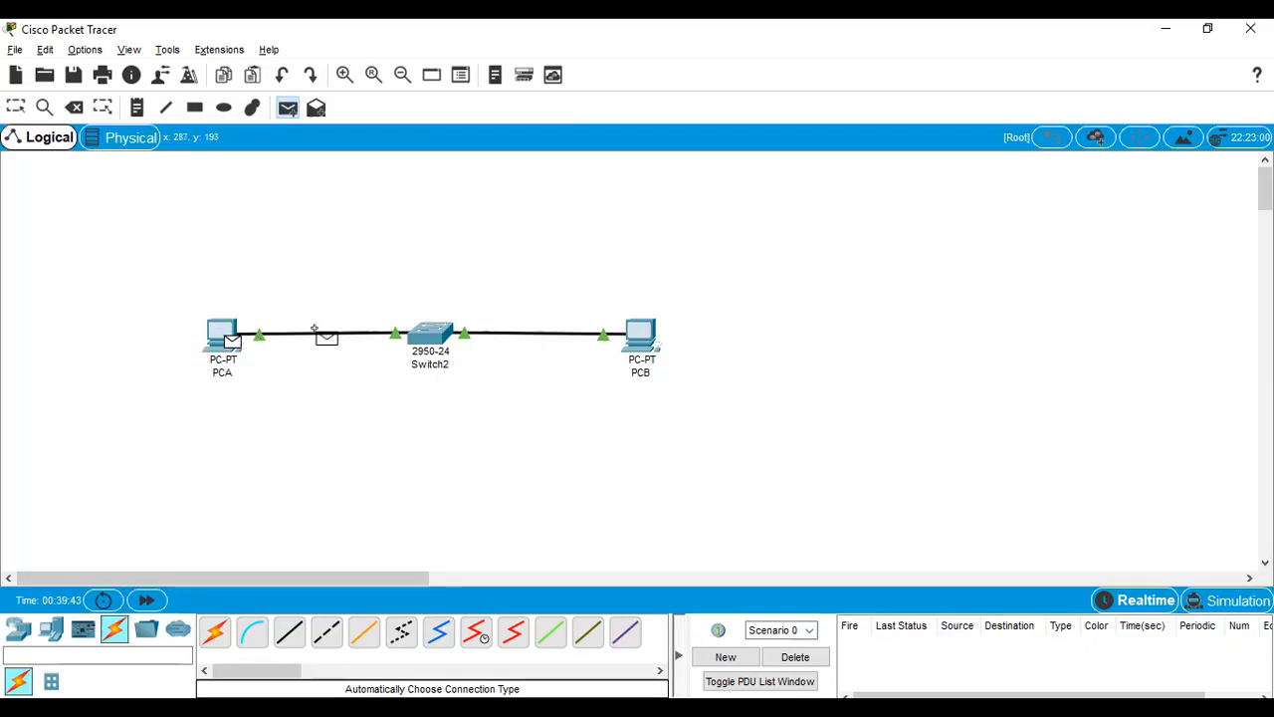
left_click(642, 337)
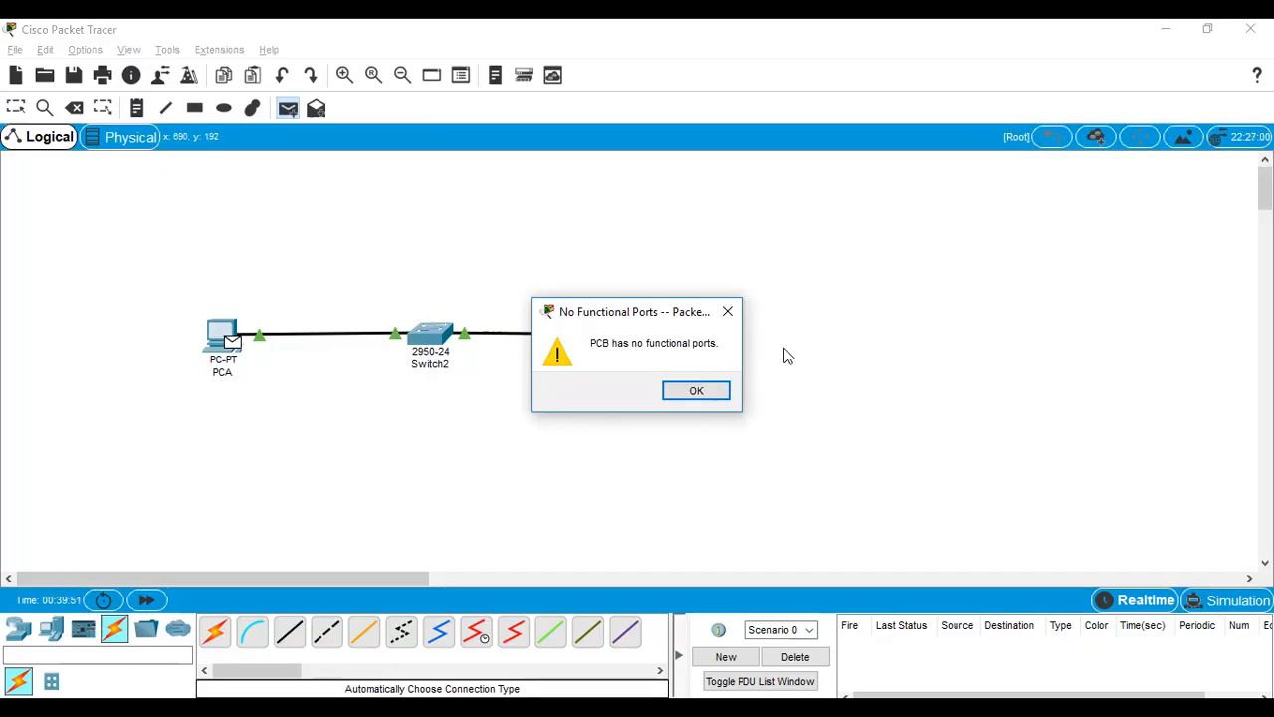
left_click(697, 391)
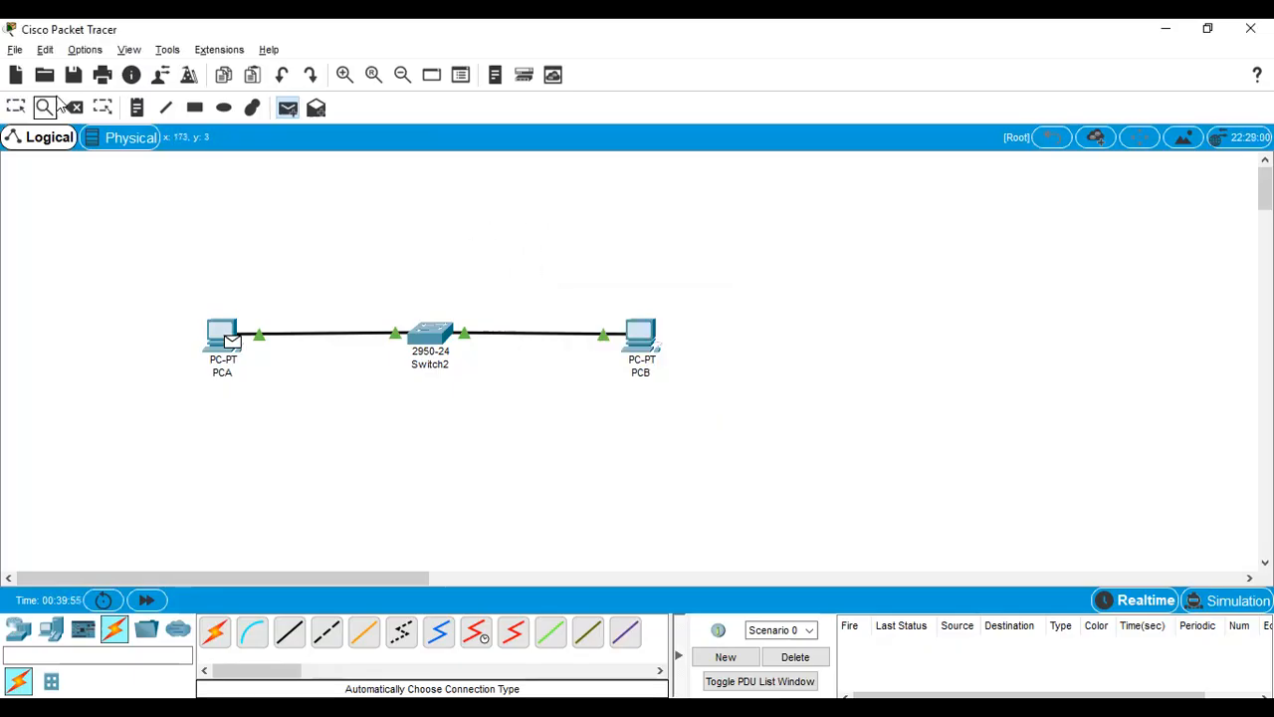
left_click(18, 110)
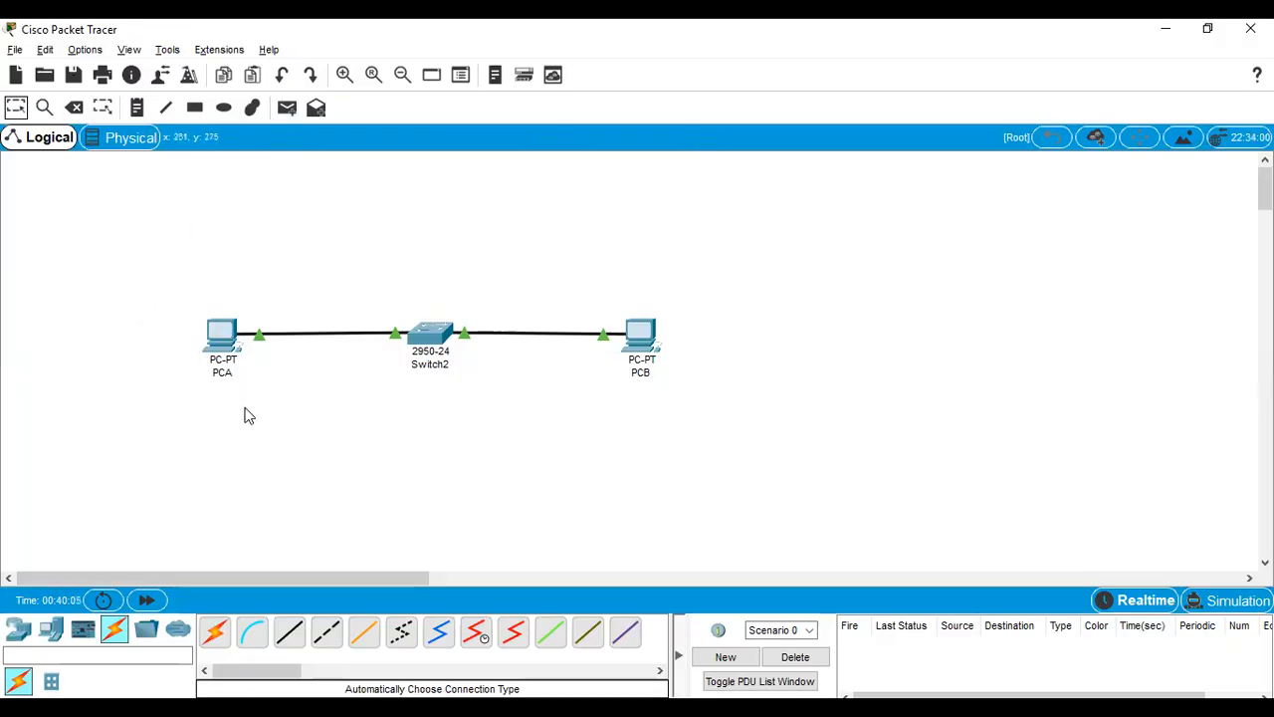
Step: Give PCA the static IP address 192.168.123.1 with subnet mask 255.255.255.0
left_click(223, 344)
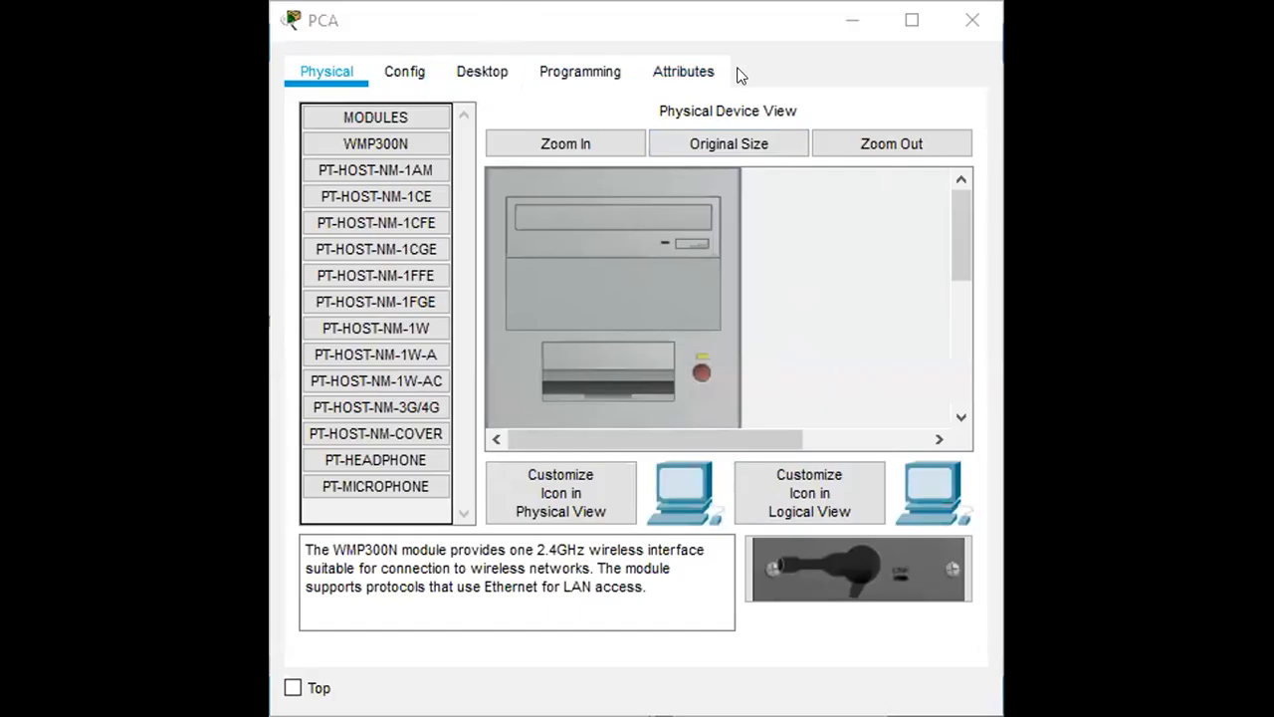
left_click(491, 71)
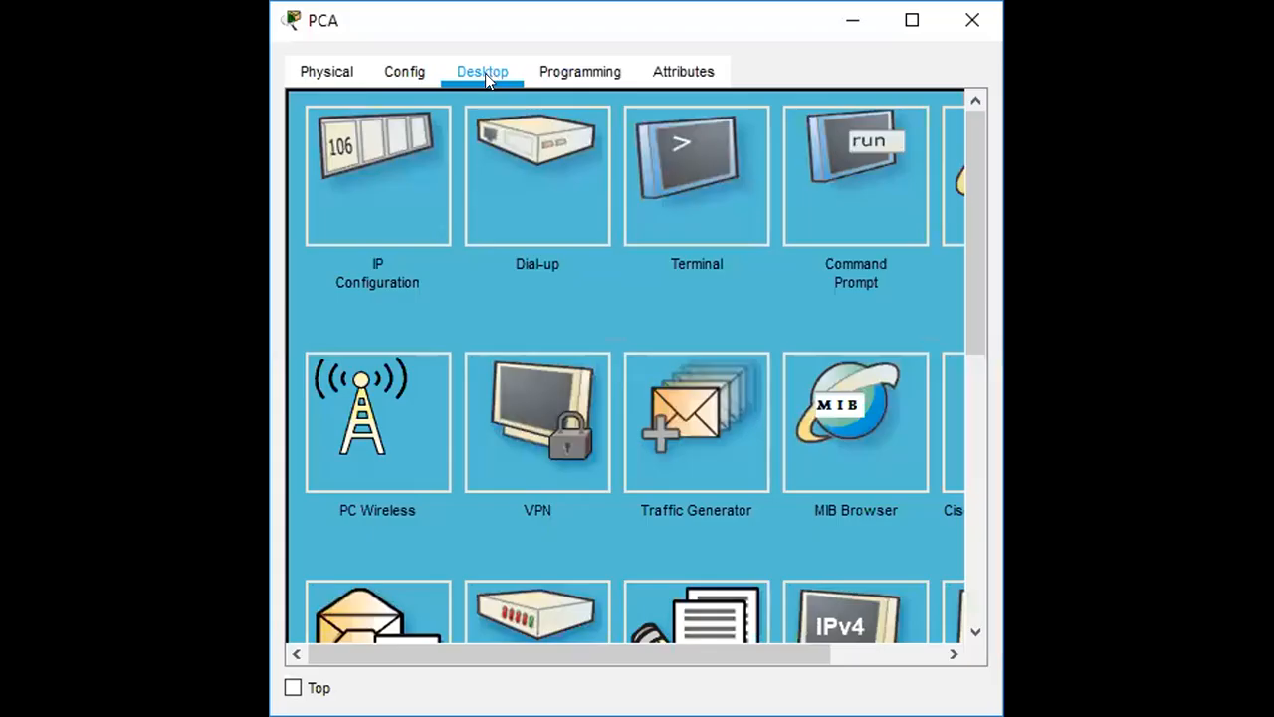
left_click(342, 220)
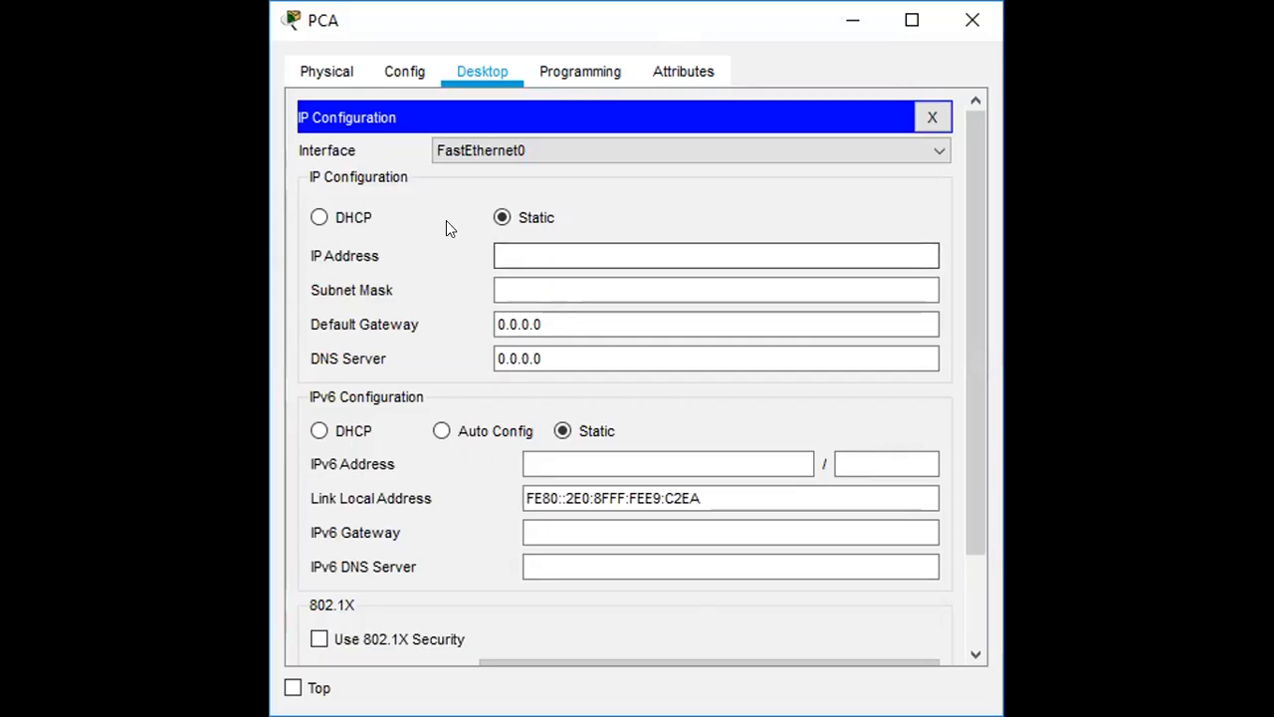
left_click(517, 250)
type("192.168")
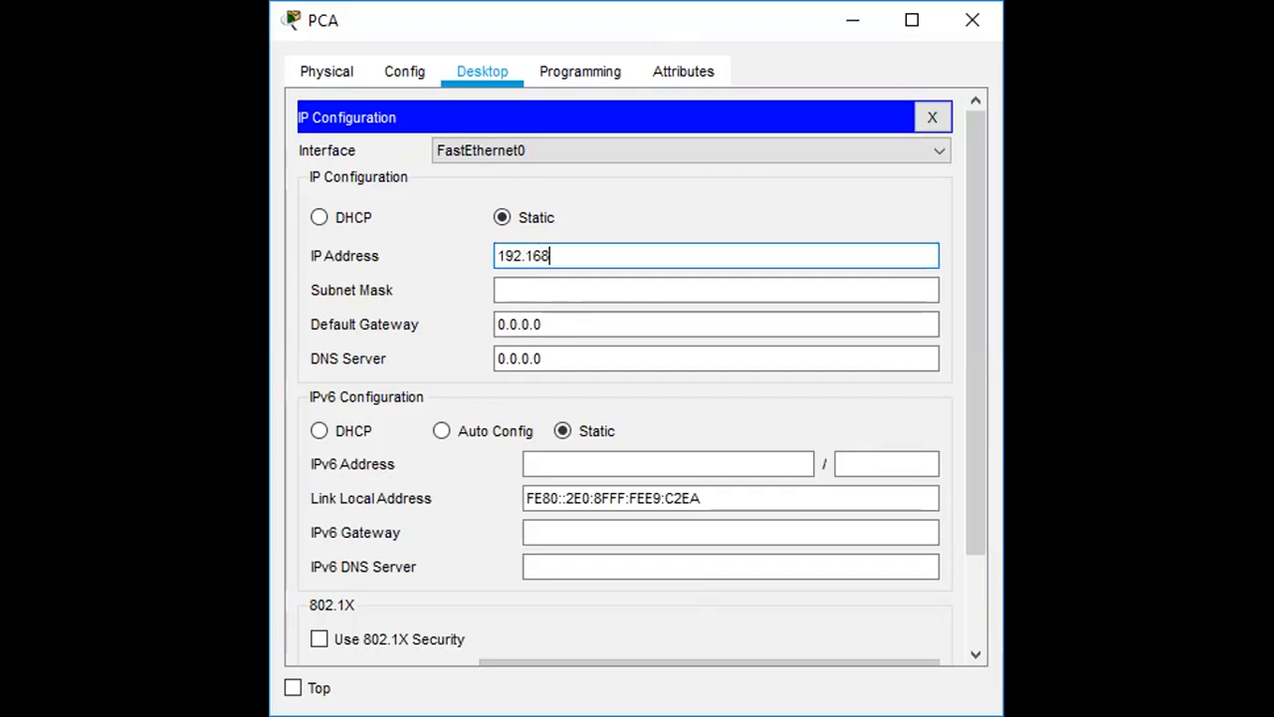
type(".123.1")
left_click(538, 287)
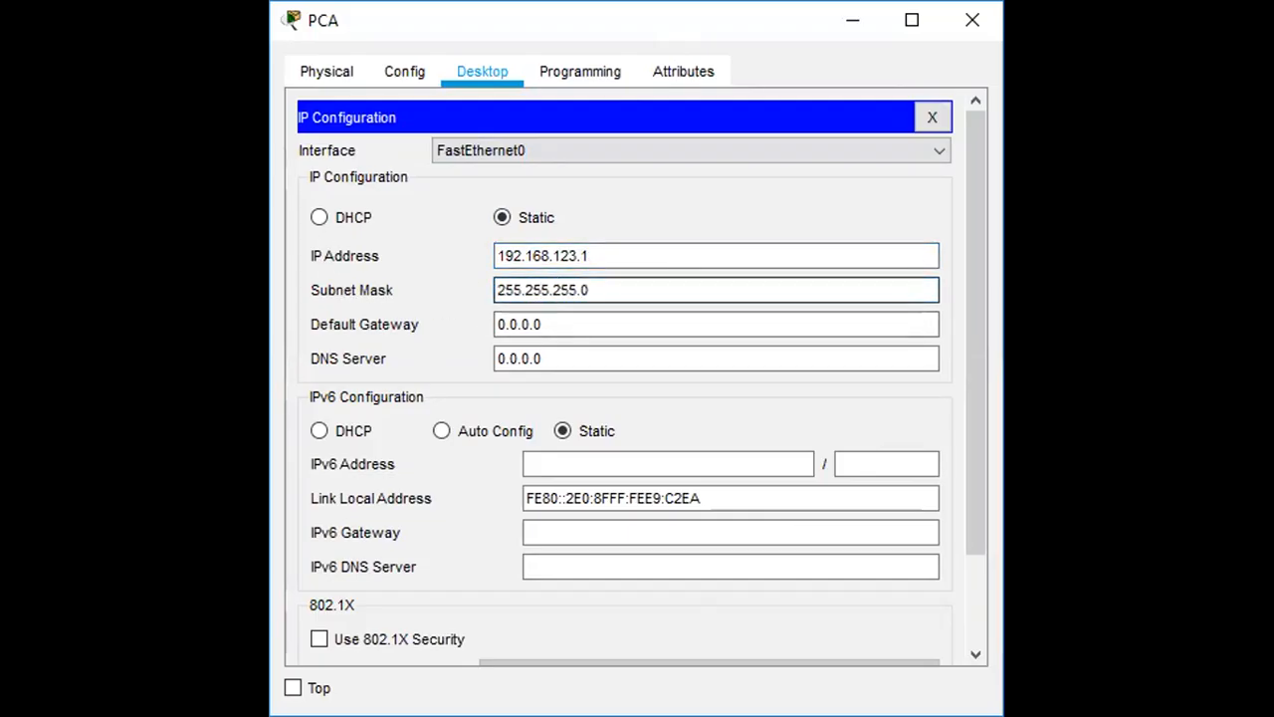
left_click(597, 288)
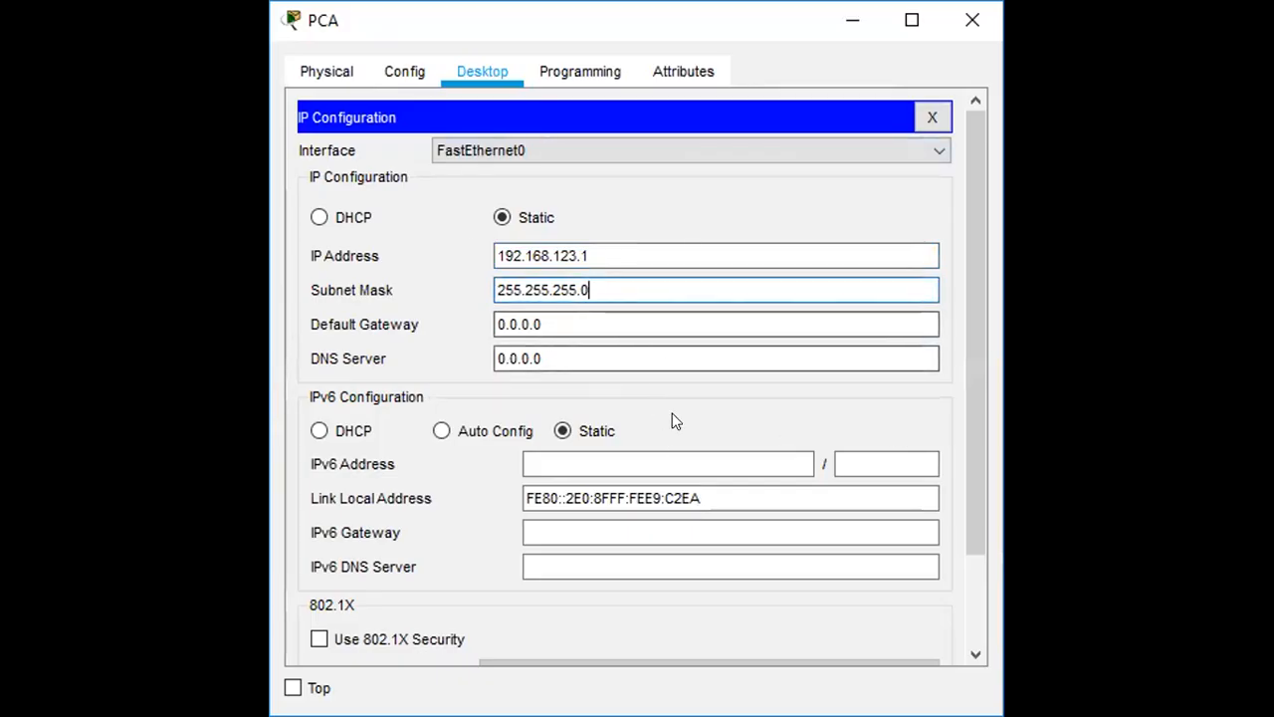
Step: Highlight the network and host portions of PCA's IP address, re-enter the last octet as 1, and close PCA's window
left_click(601, 249)
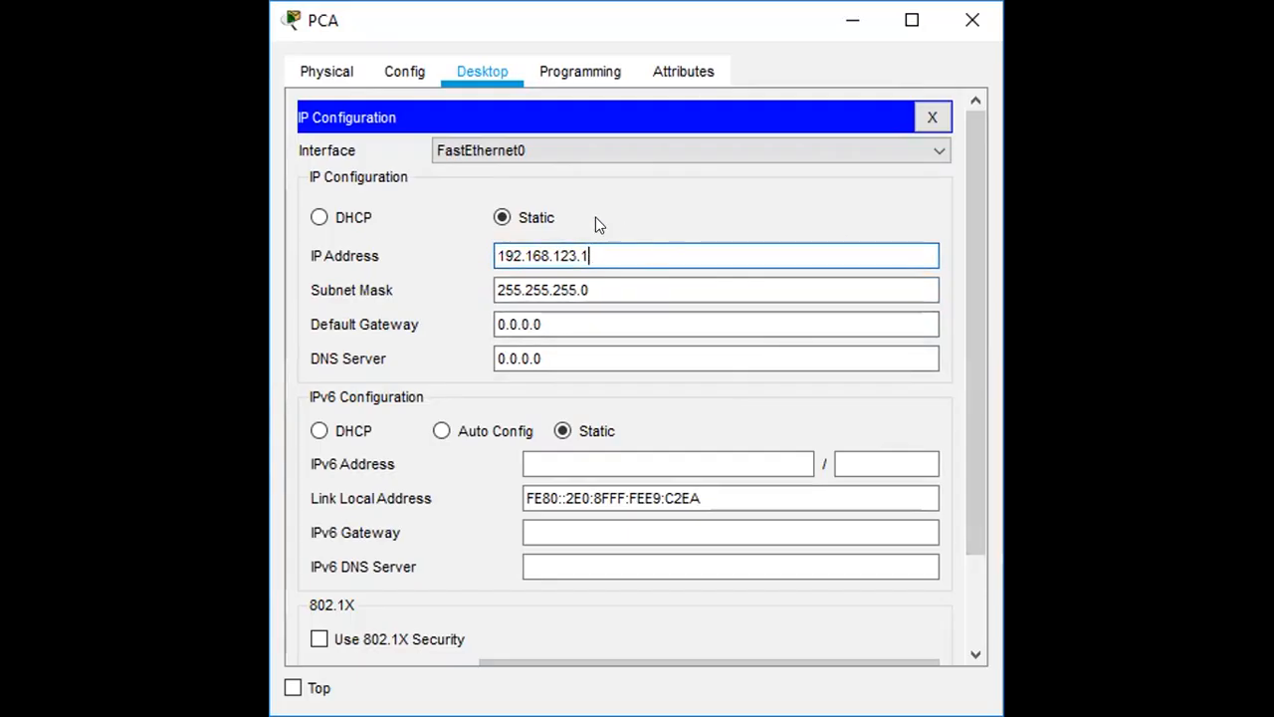
left_click_drag(490, 256, 576, 254)
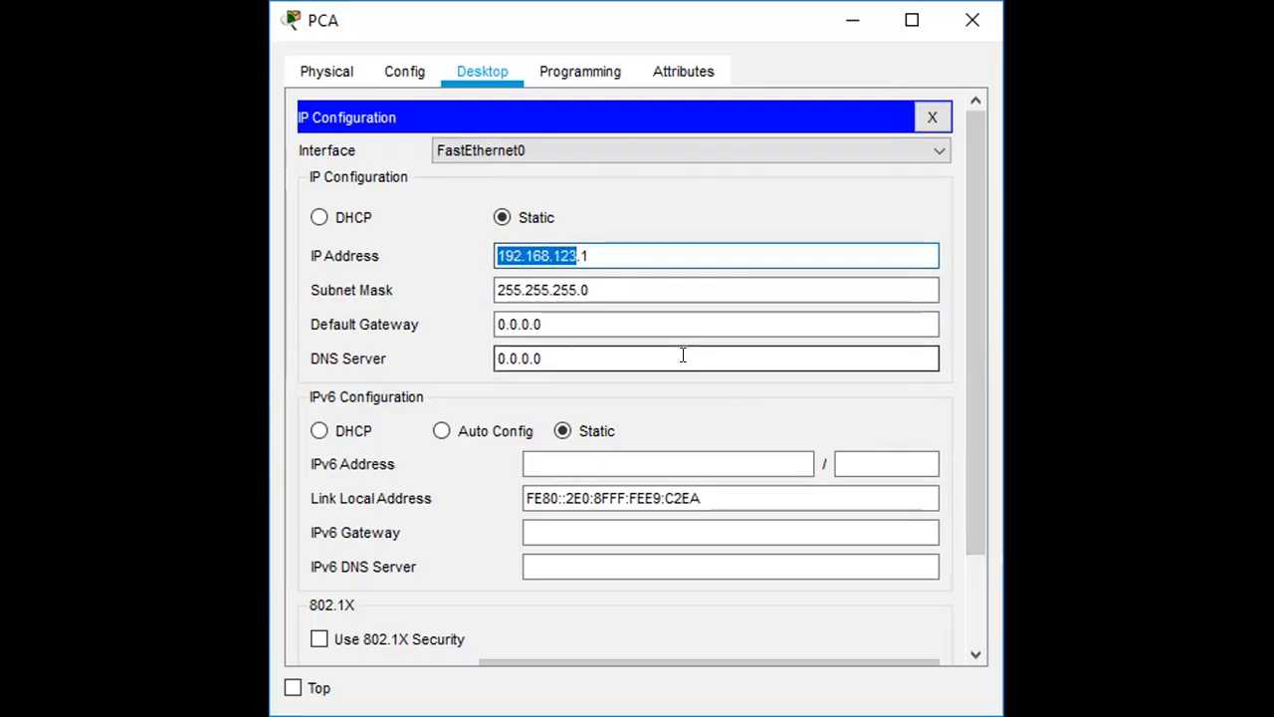
left_click(592, 255)
left_click_drag(579, 255, 592, 255)
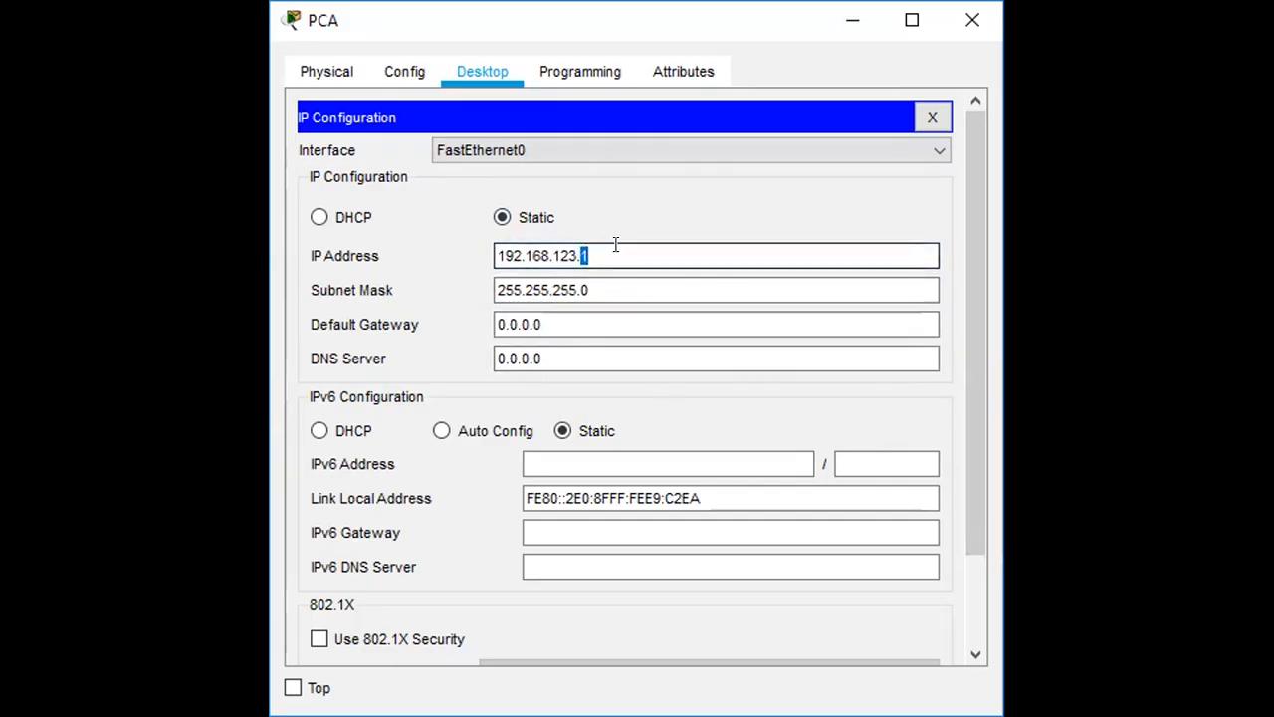
left_click(615, 245)
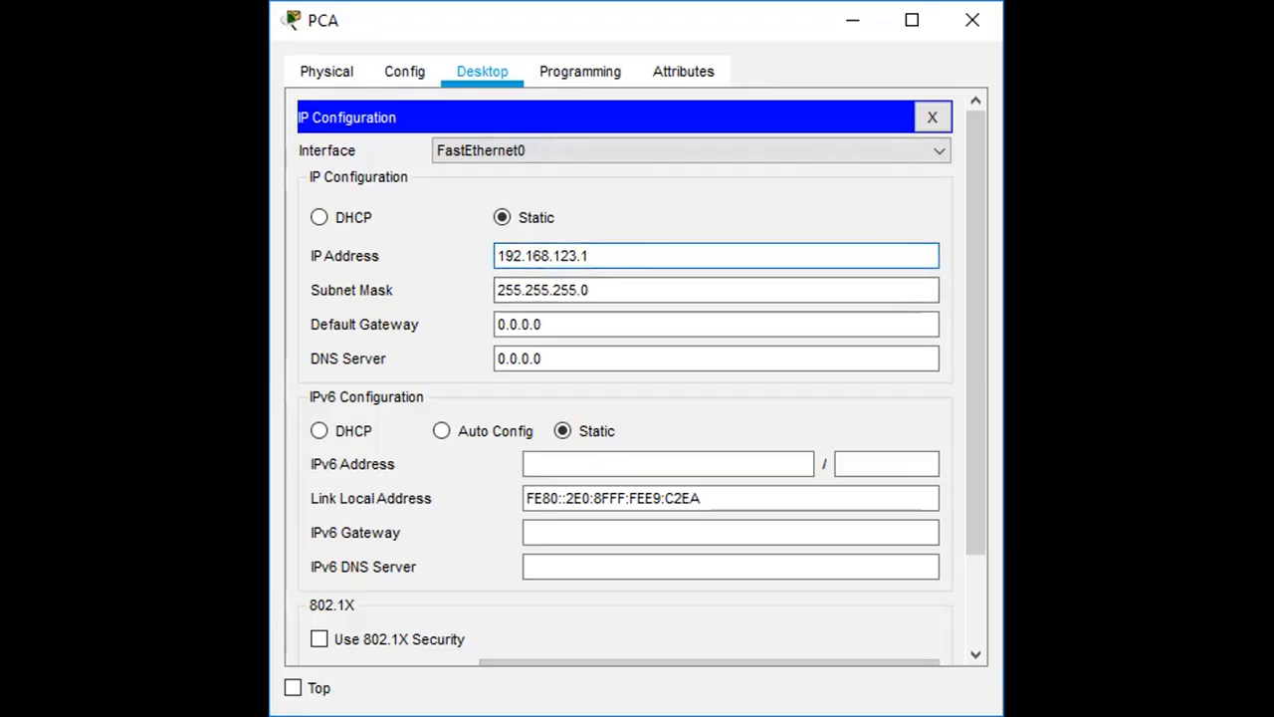
key("BackSpace")
type("1")
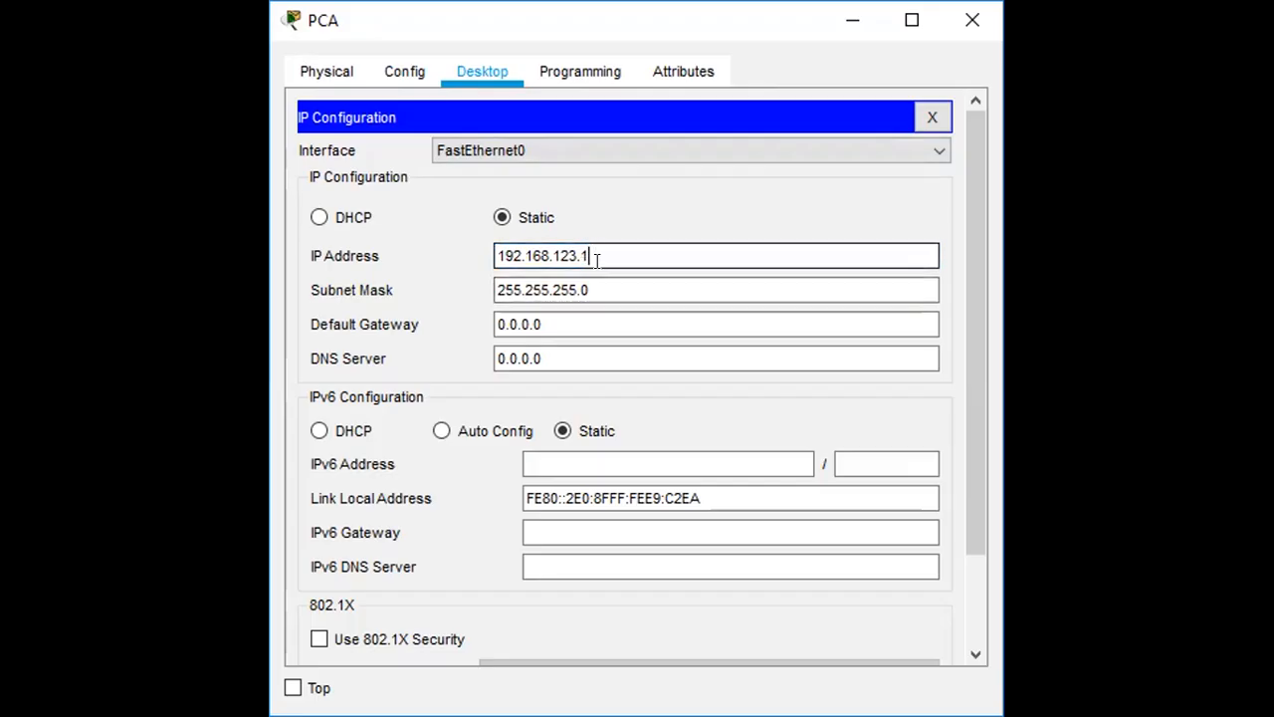
left_click(972, 30)
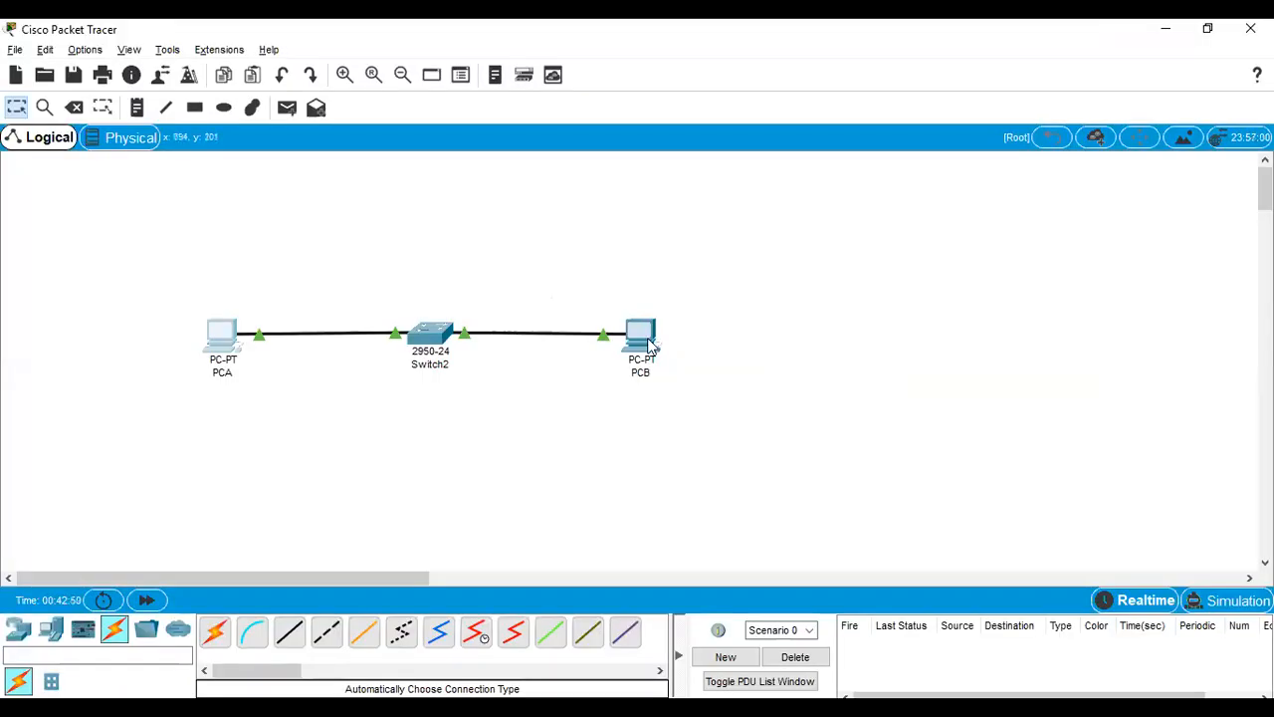
Step: Give PCB the static IP address 192.168.123.2 with subnet mask 255.255.255.0 and close its window
mouse_move(649, 343)
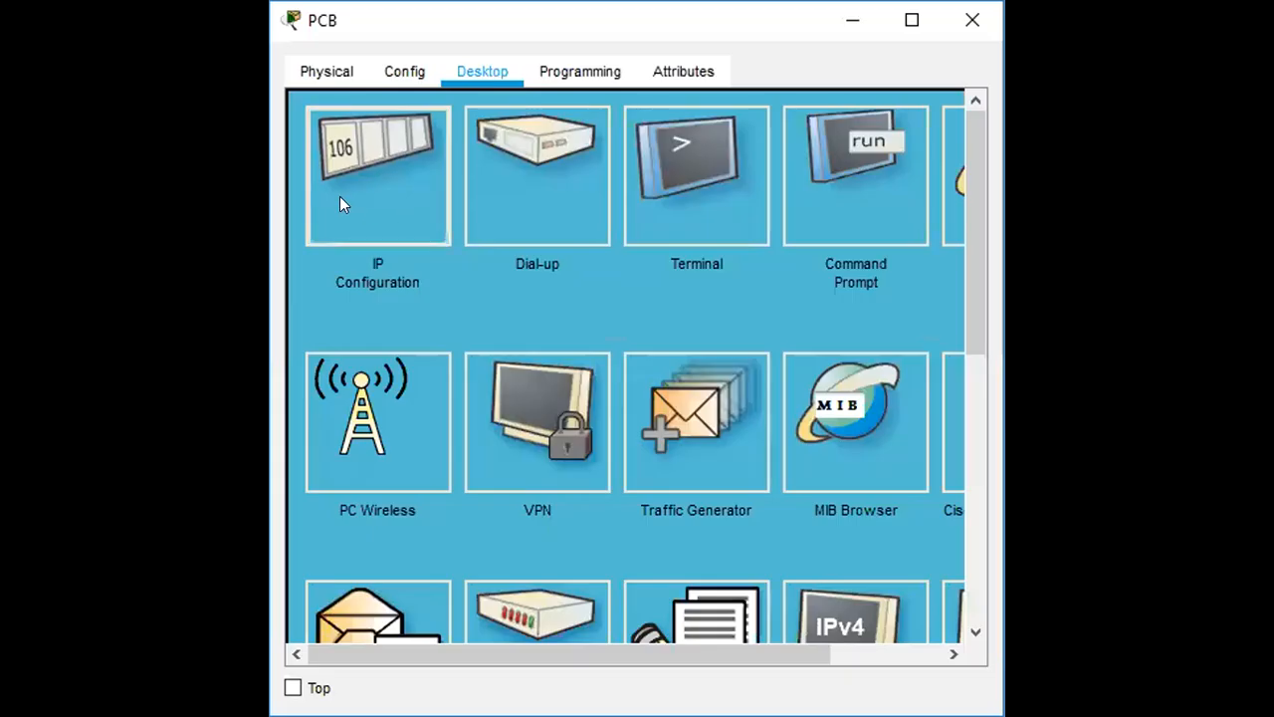
left_click(340, 196)
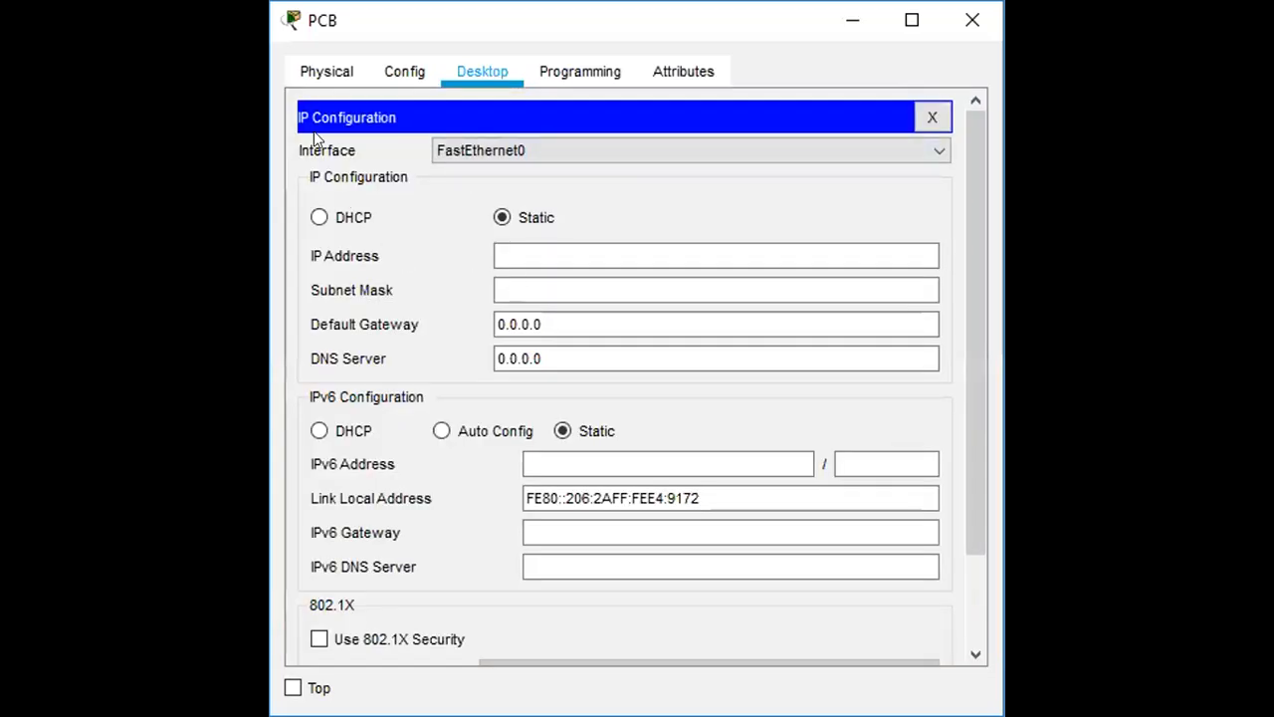
left_click(507, 256)
type("192.168.123")
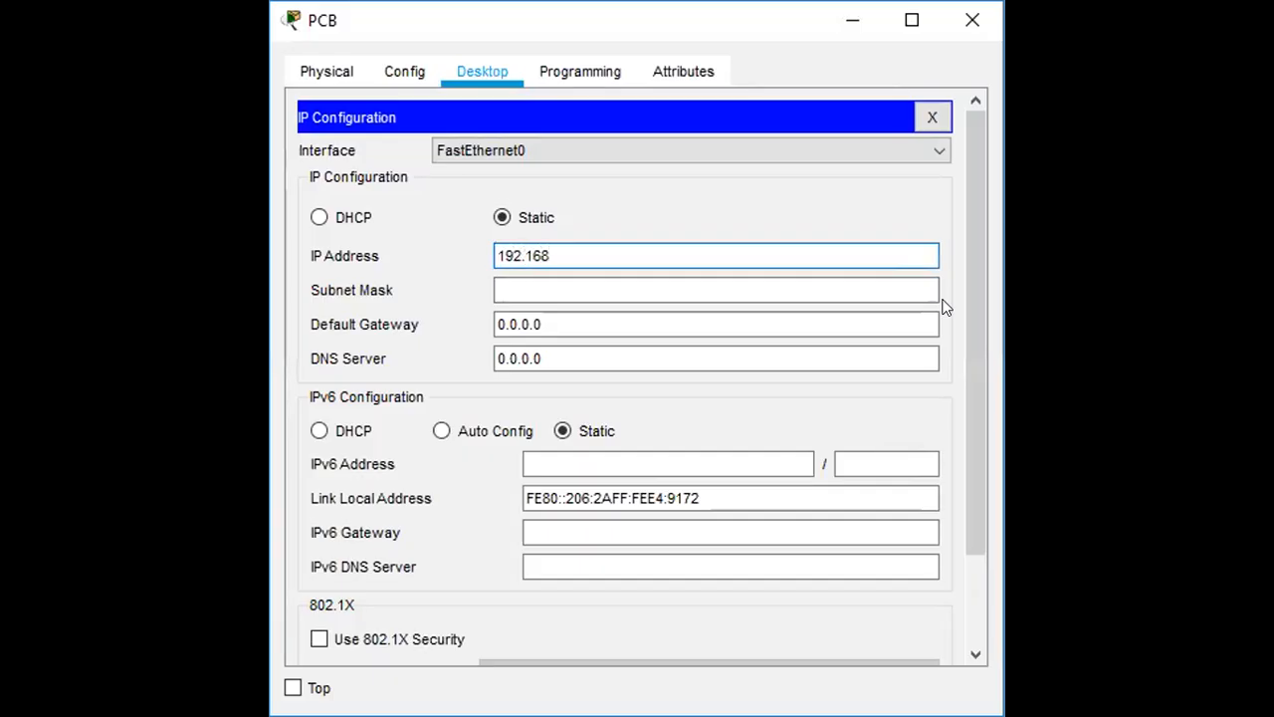
type(".2")
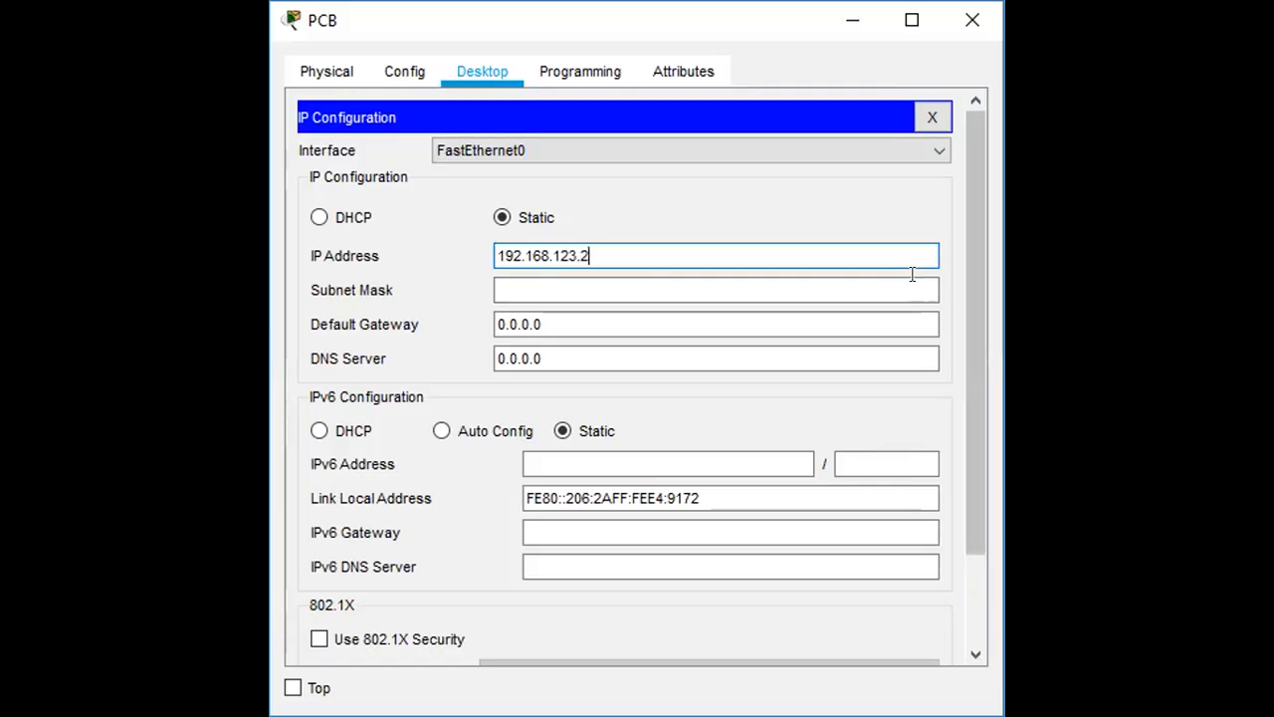
left_click(533, 289)
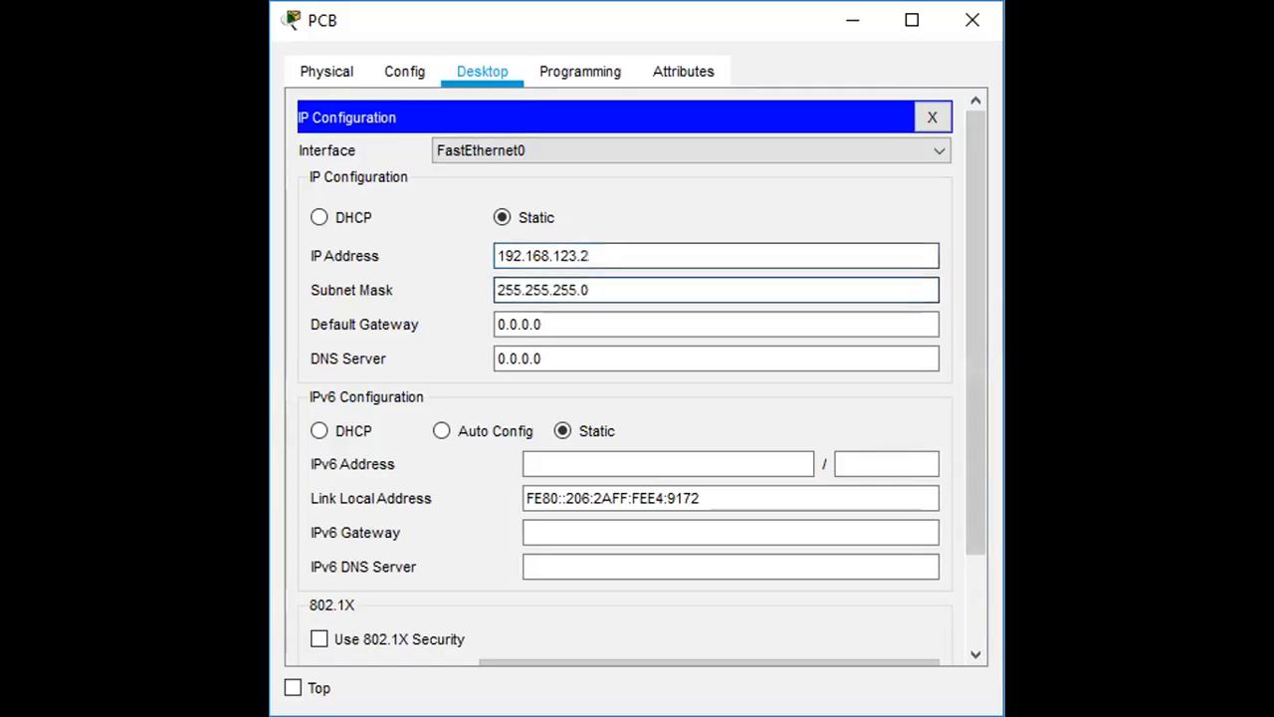
left_click(686, 286)
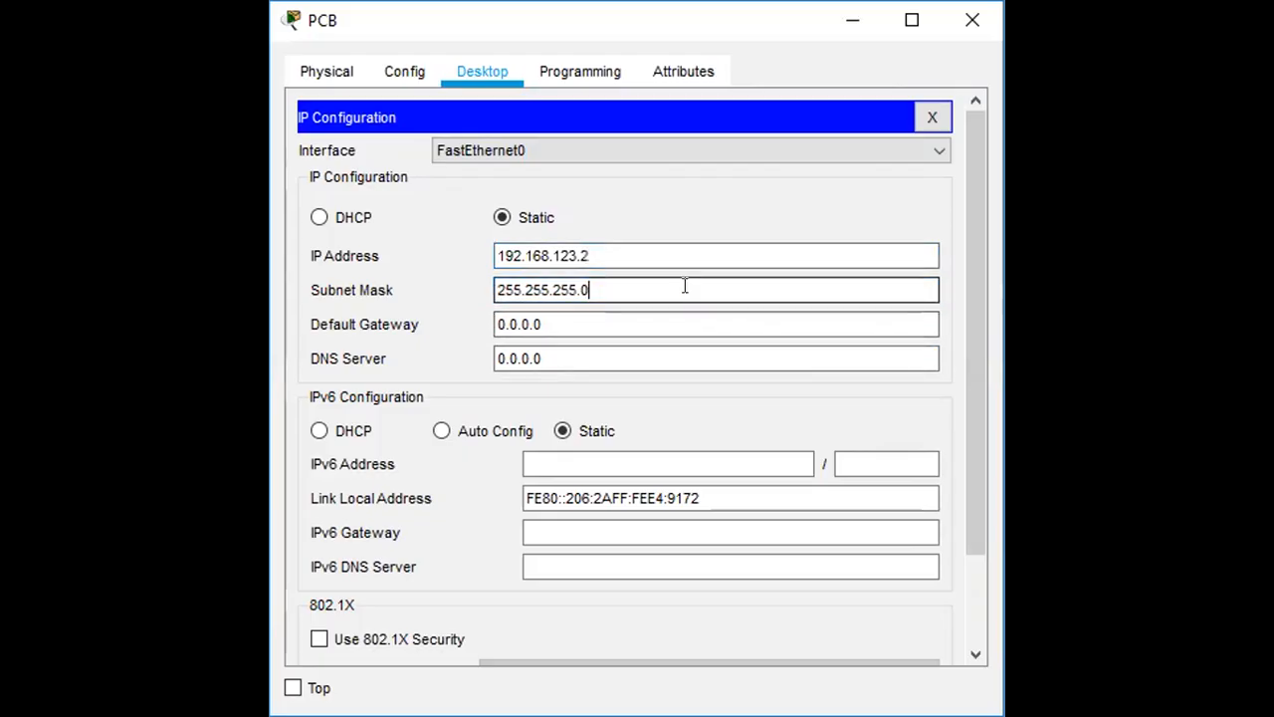
left_click(972, 21)
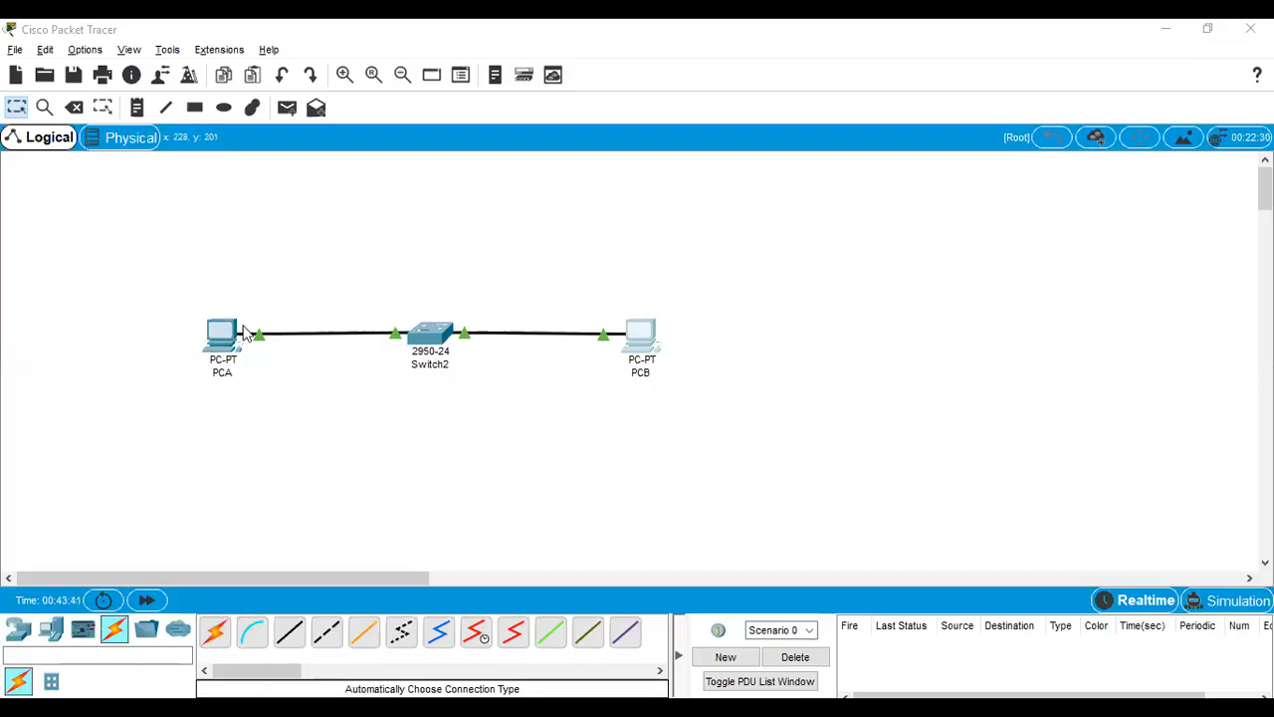
Step: Check the addresses of PCA and PCB on the workspace, and send a simple PDU from PCA to PCB
mouse_move(232, 346)
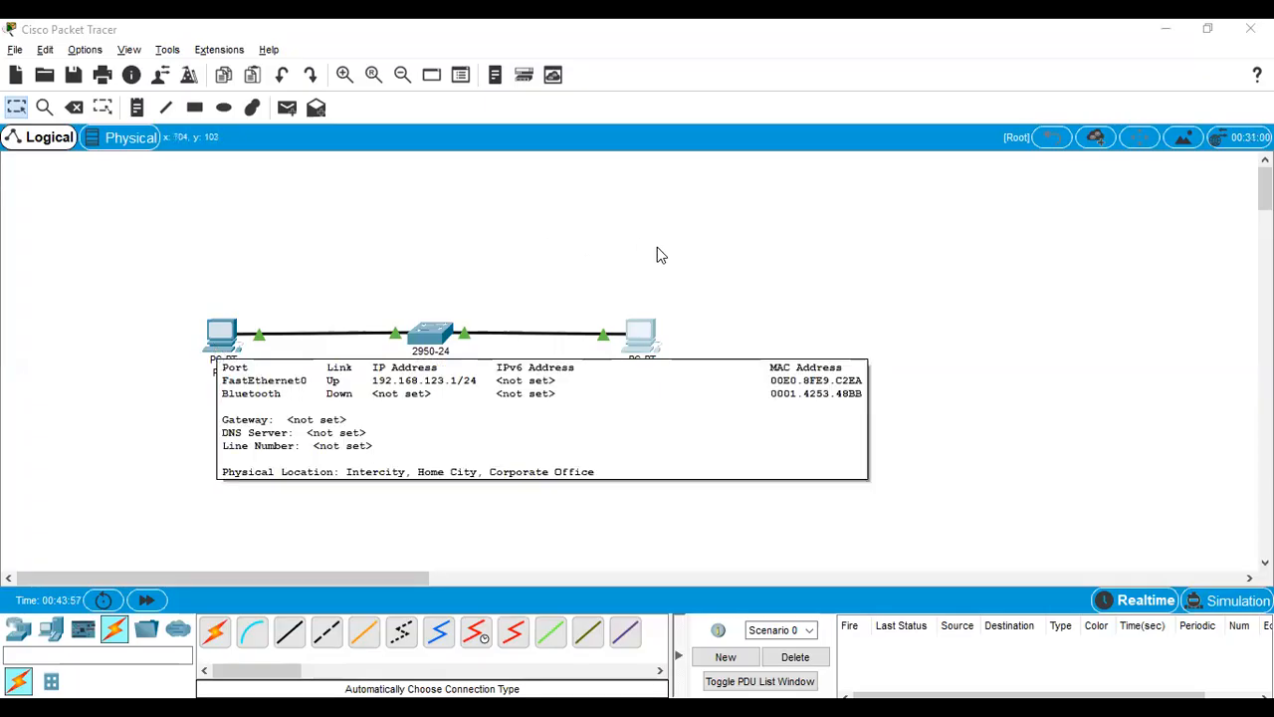
mouse_move(648, 339)
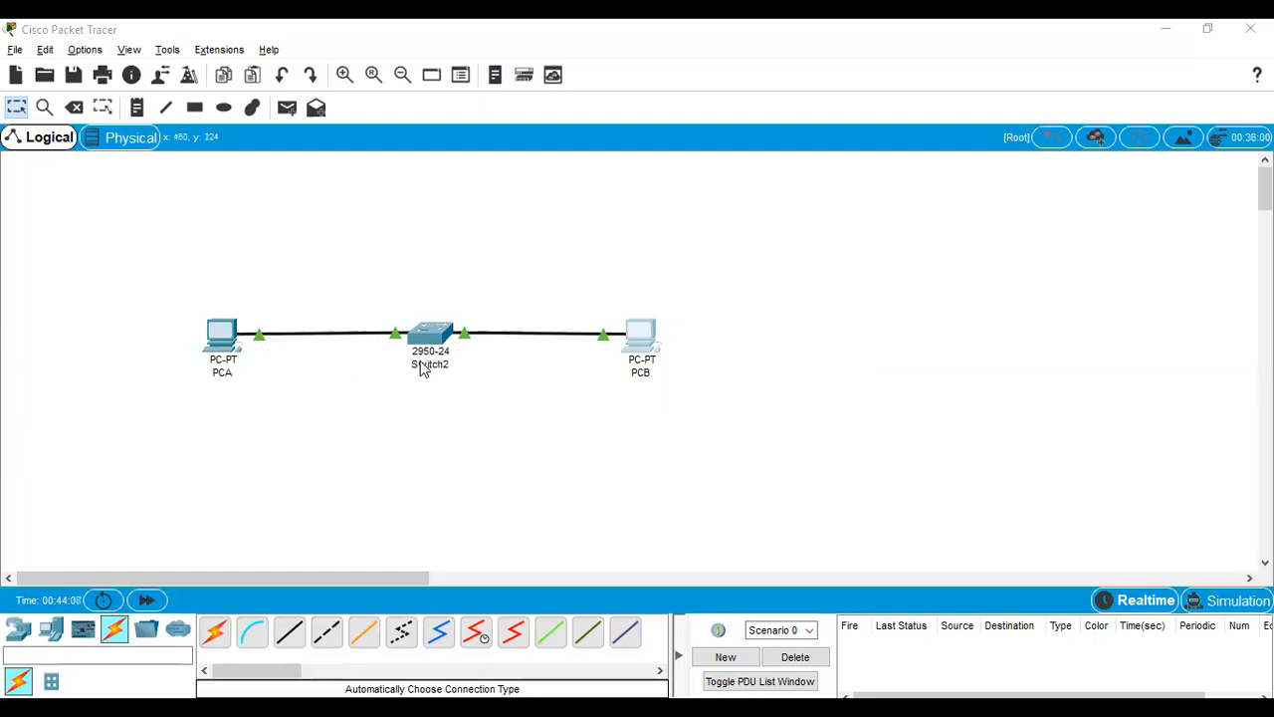
left_click(286, 110)
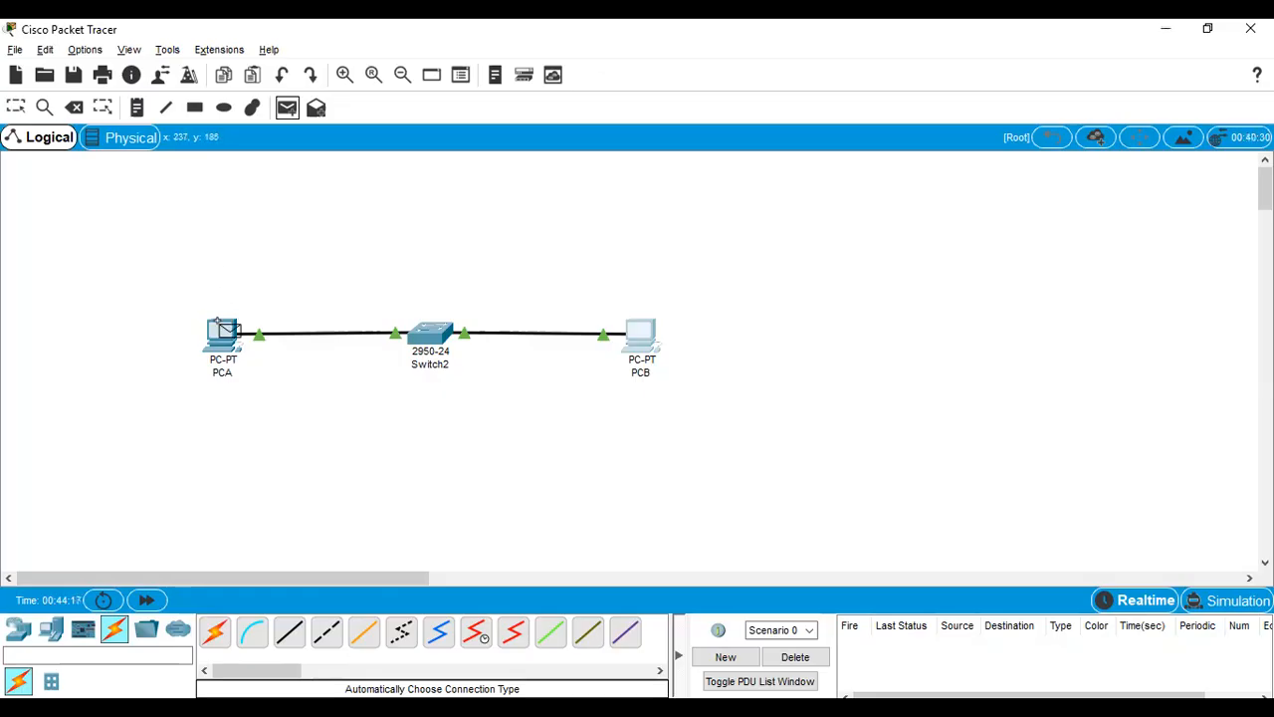
left_click(223, 330)
left_click(641, 334)
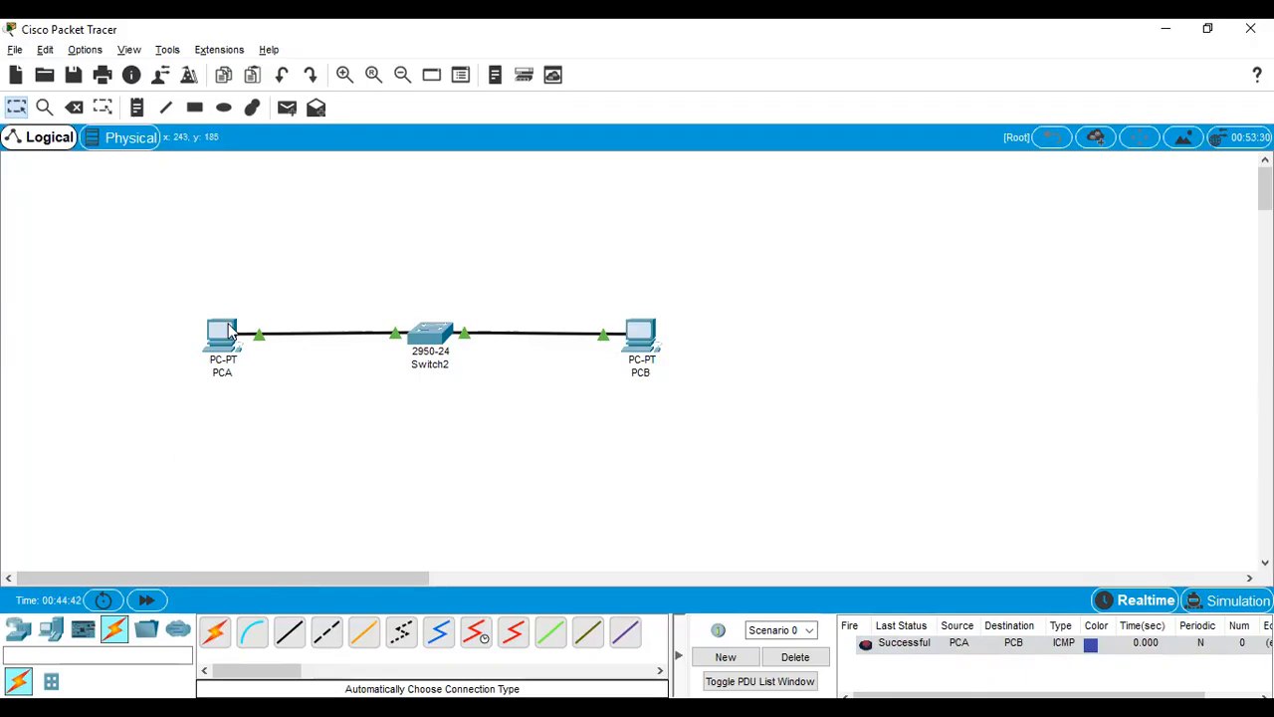
Step: Ping PCB at 192.168.123.2 from PCA's Command Prompt
mouse_move(228, 331)
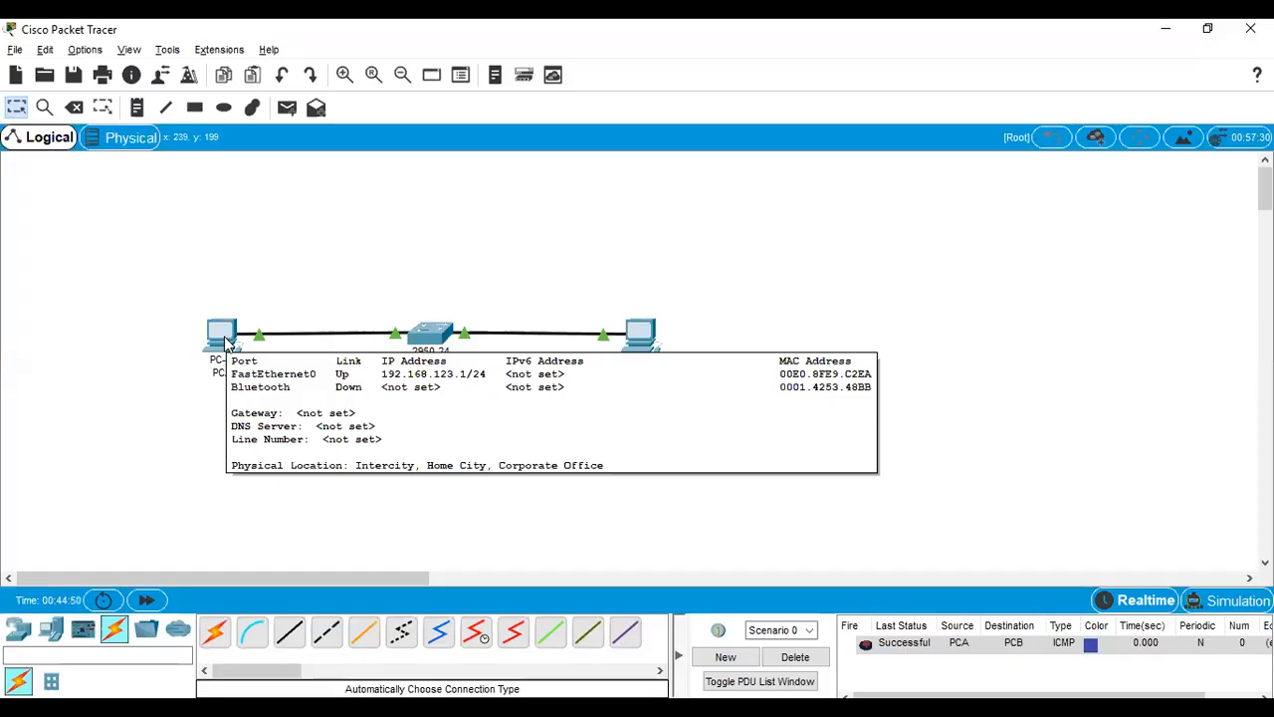
left_click(238, 327)
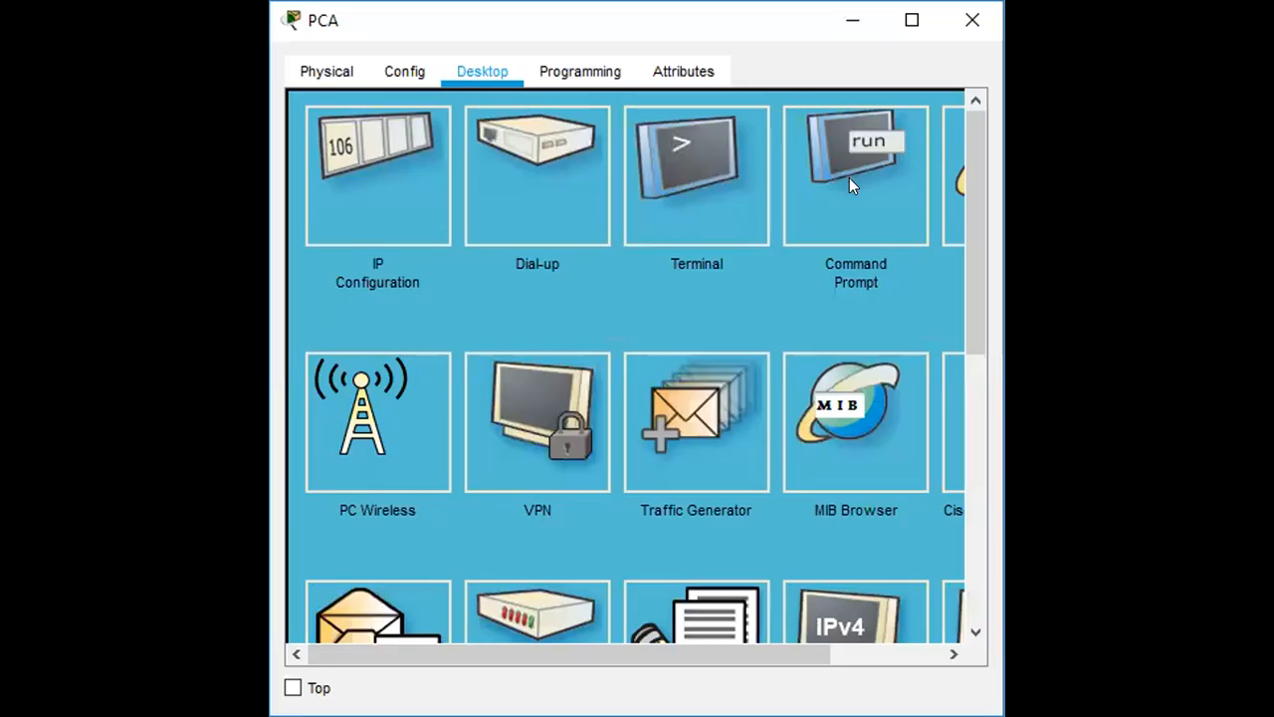
left_click(849, 185)
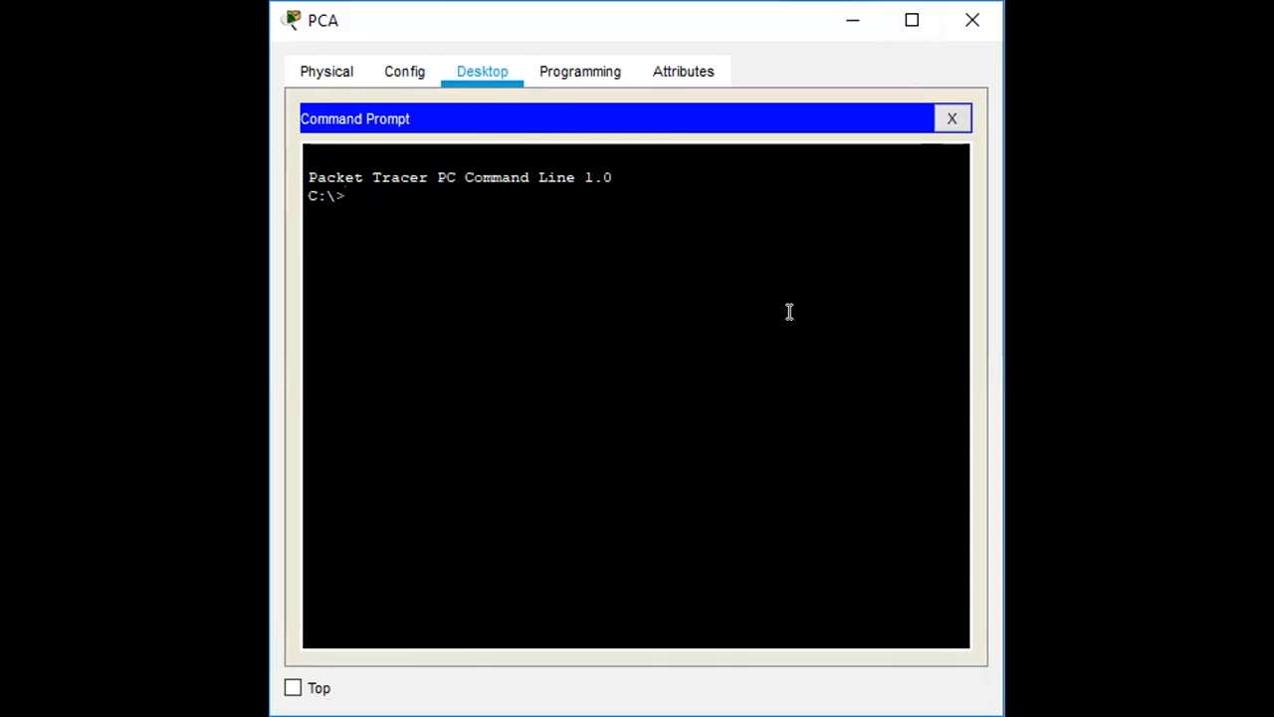
type("ping 192.168.12")
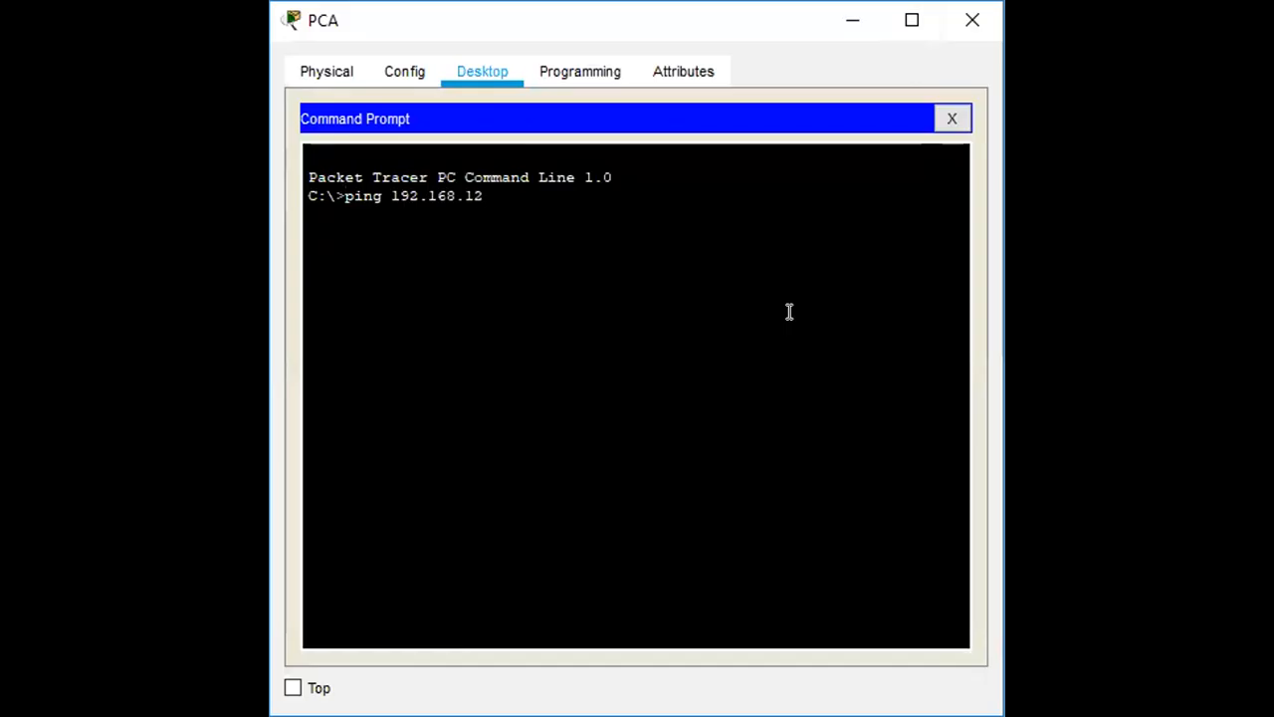
type("3.2")
key("Return")
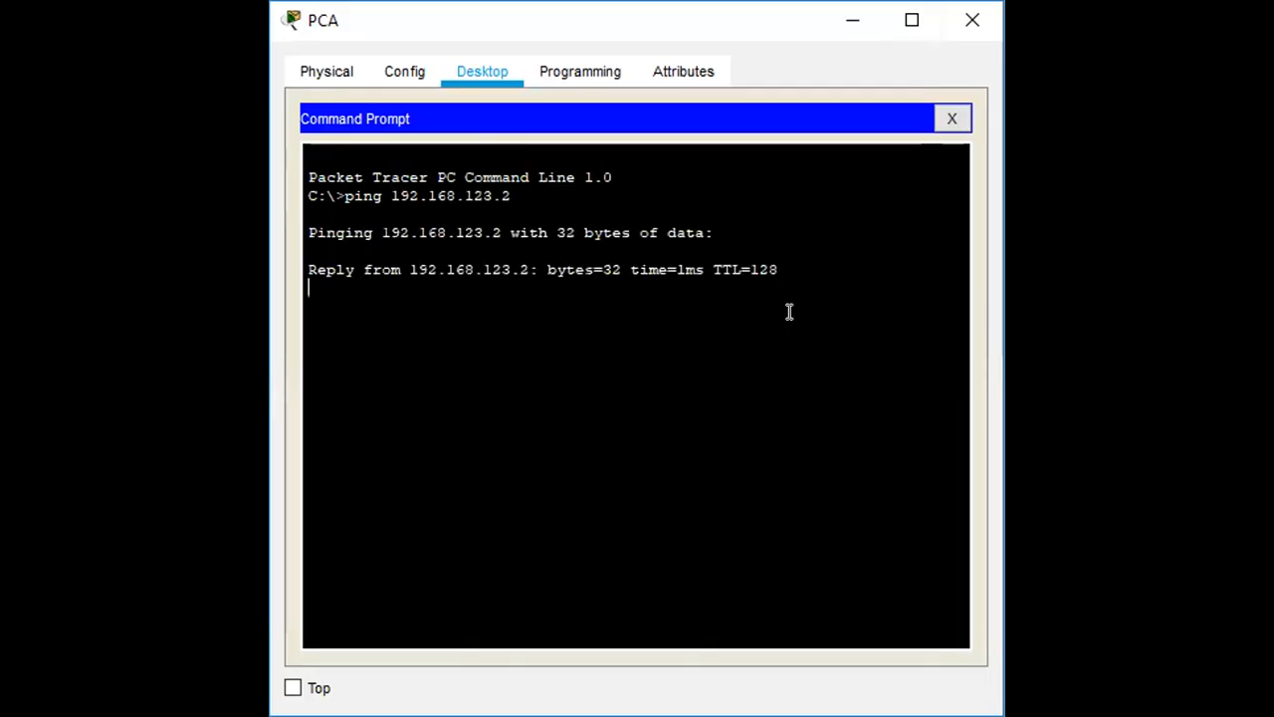